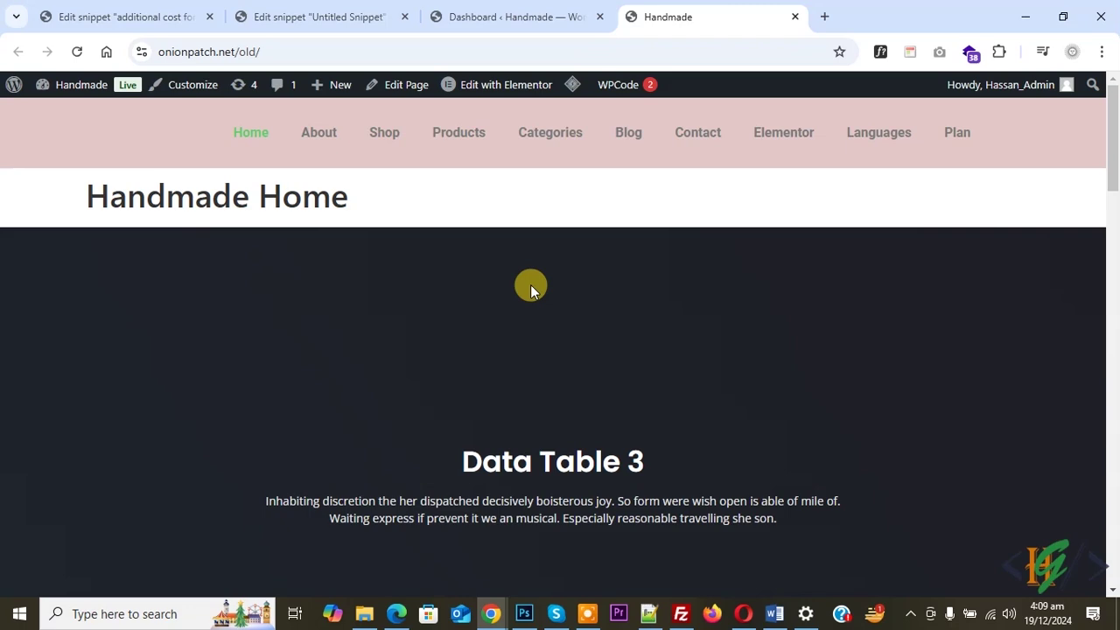
# From the WordPress dashboard, go to adding new plugins and search for "Visibility Logic for Elementor"
pyautogui.click(468, 13)
pyautogui.scroll(-2, 127, 204)
pyautogui.scroll(-1, 127, 204)
pyautogui.moveTo(70, 421)
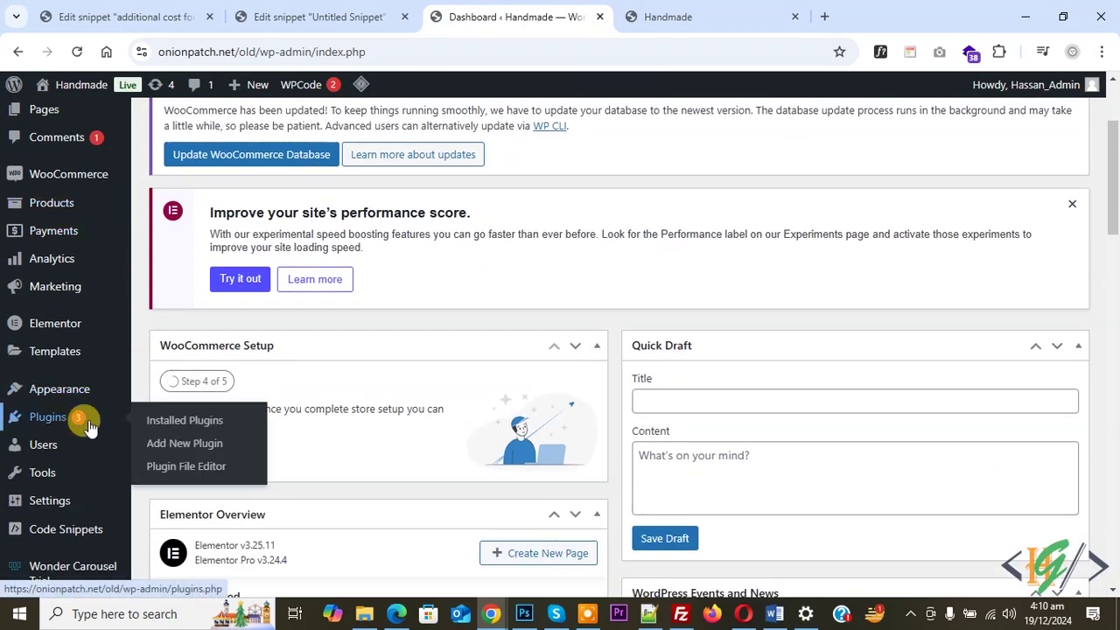
pyautogui.click(201, 442)
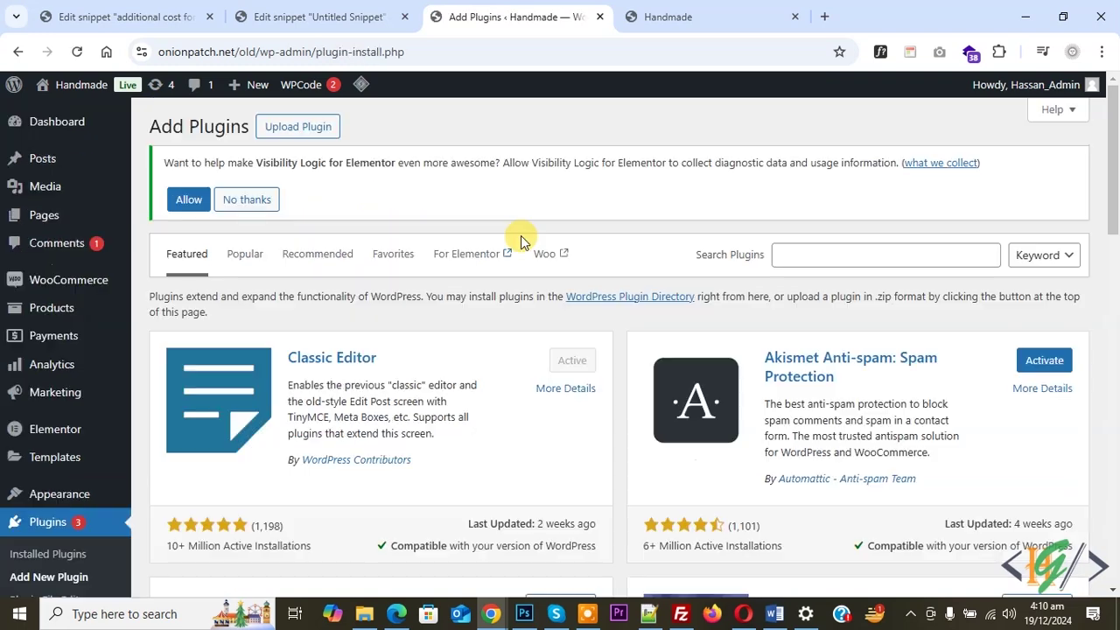
pyautogui.click(852, 255)
pyautogui.write('Visibility Logic for Elementor')
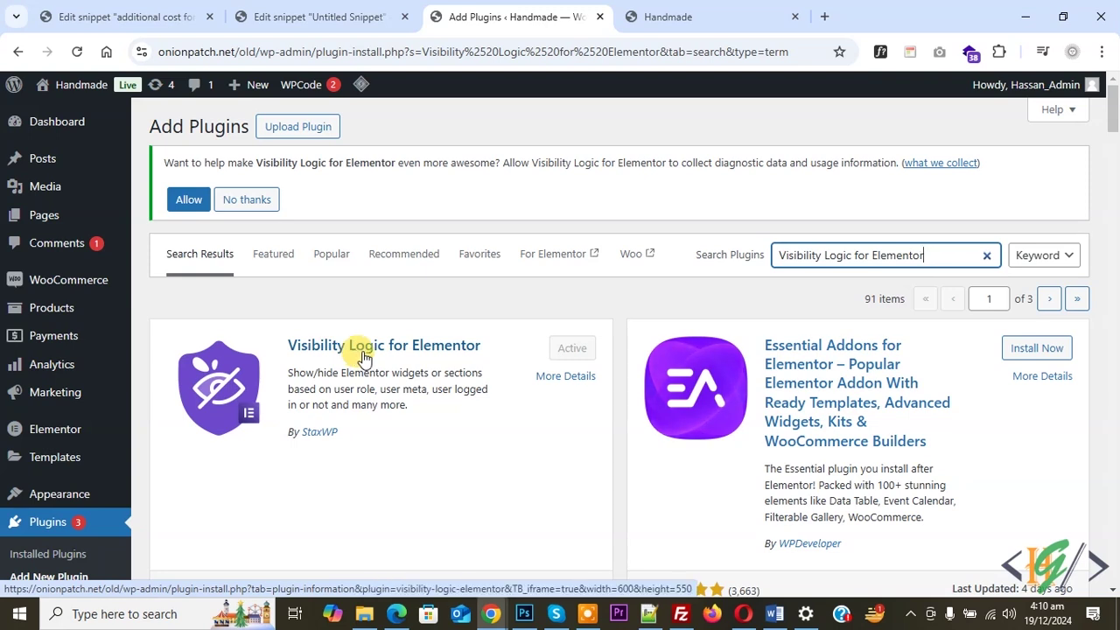
# From the site's home page, open the Elementor Header #5228 template for editing in a new browser tab
pyautogui.click(665, 15)
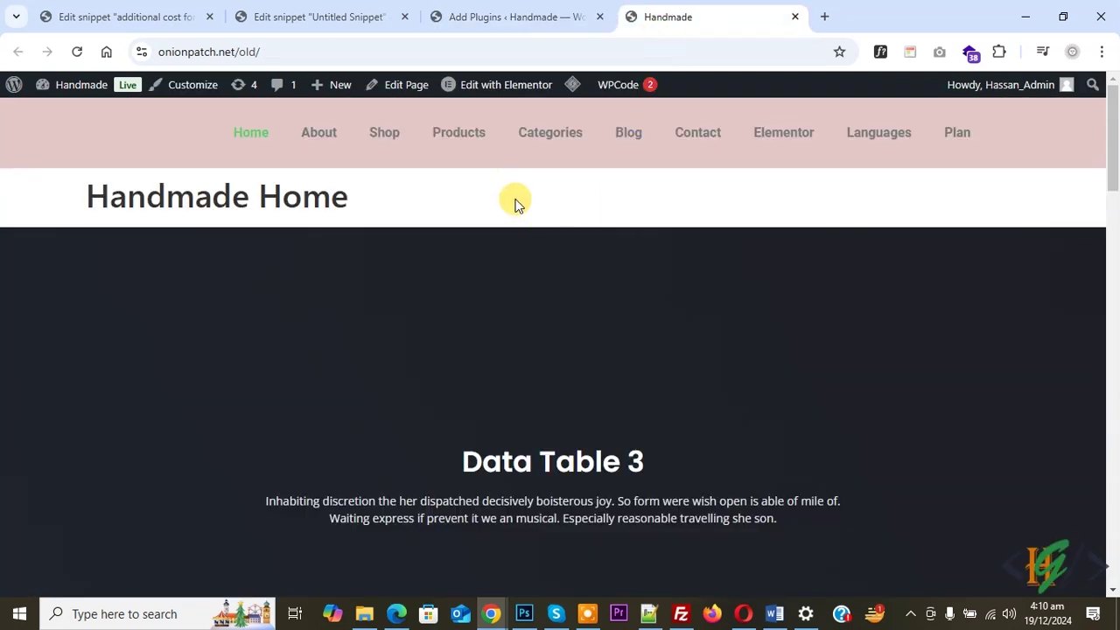
pyautogui.moveTo(499, 84)
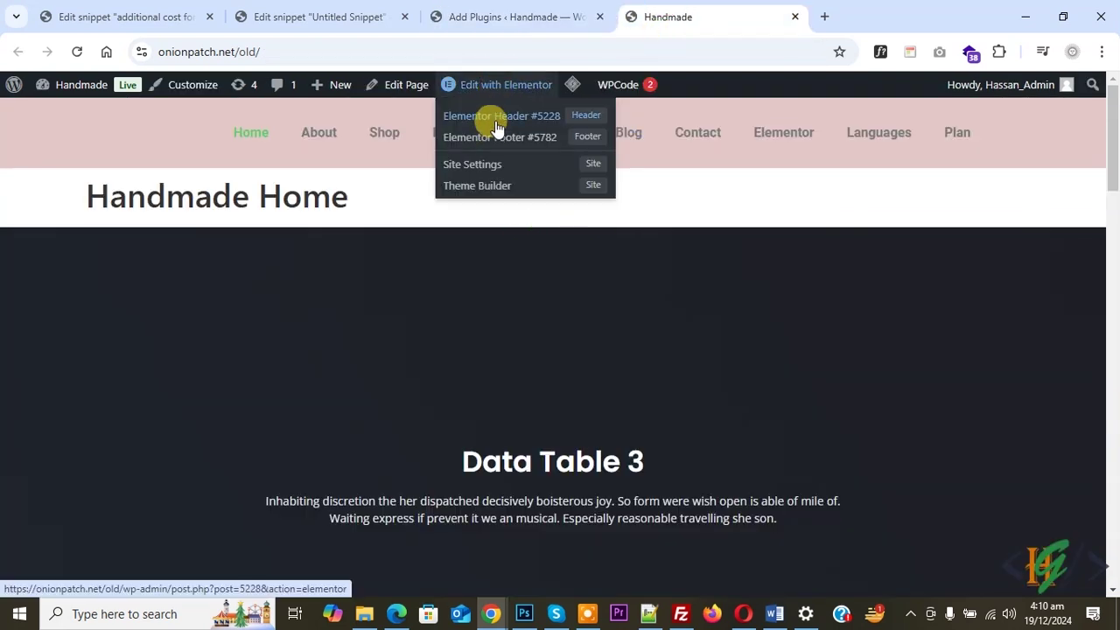
pyautogui.rightClick(506, 125)
pyautogui.click(532, 143)
pyautogui.click(805, 12)
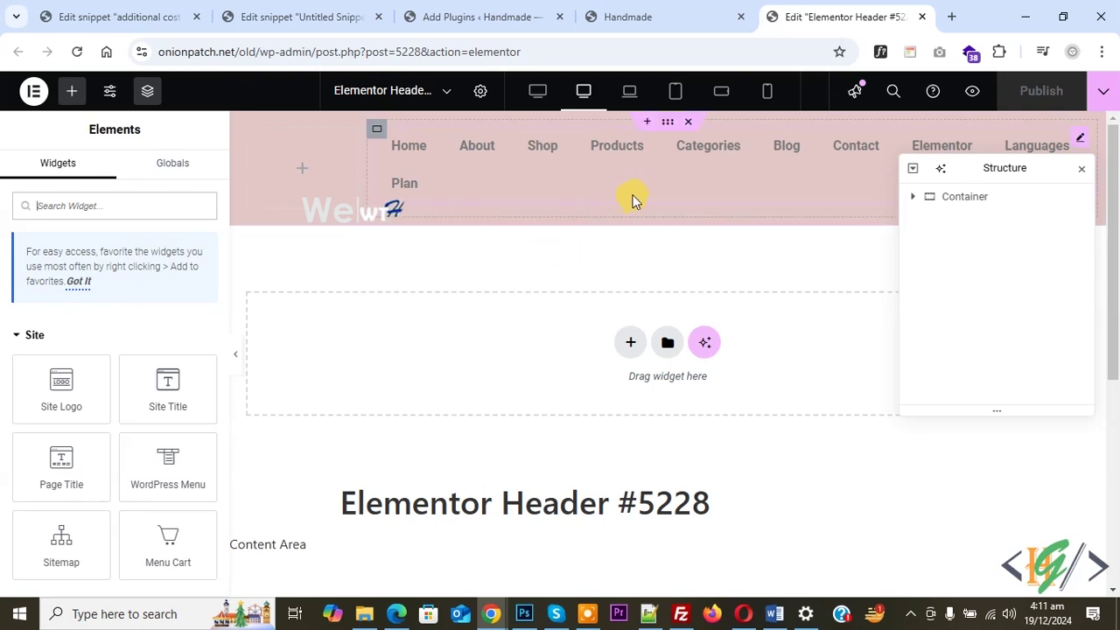
# Duplicate the header container and publish the header with a green background on the copy
pyautogui.rightClick(664, 127)
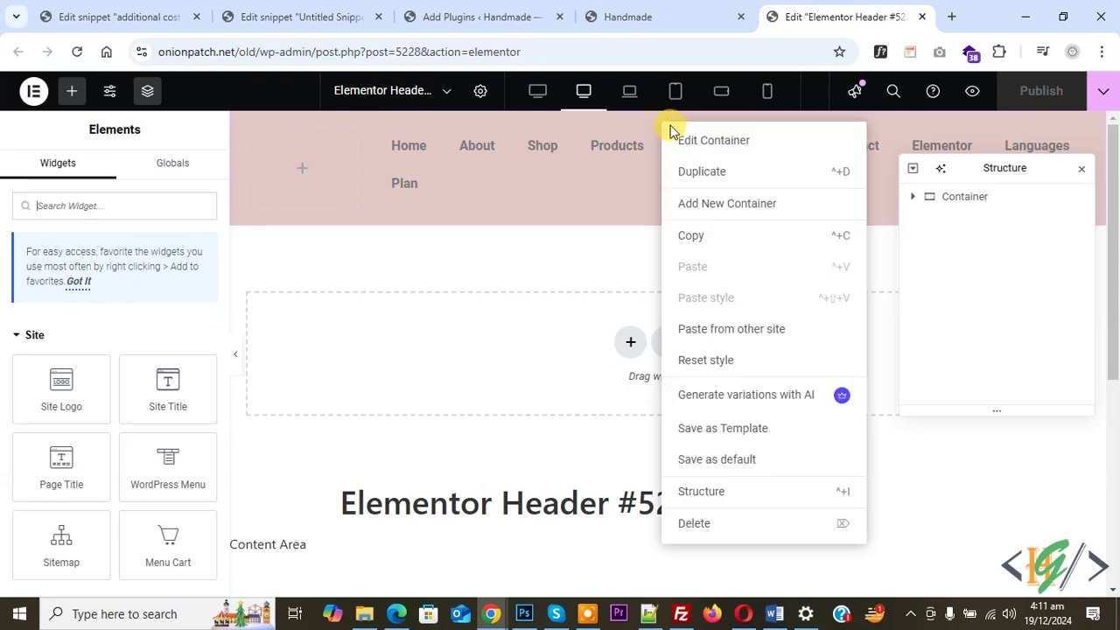
pyautogui.click(703, 189)
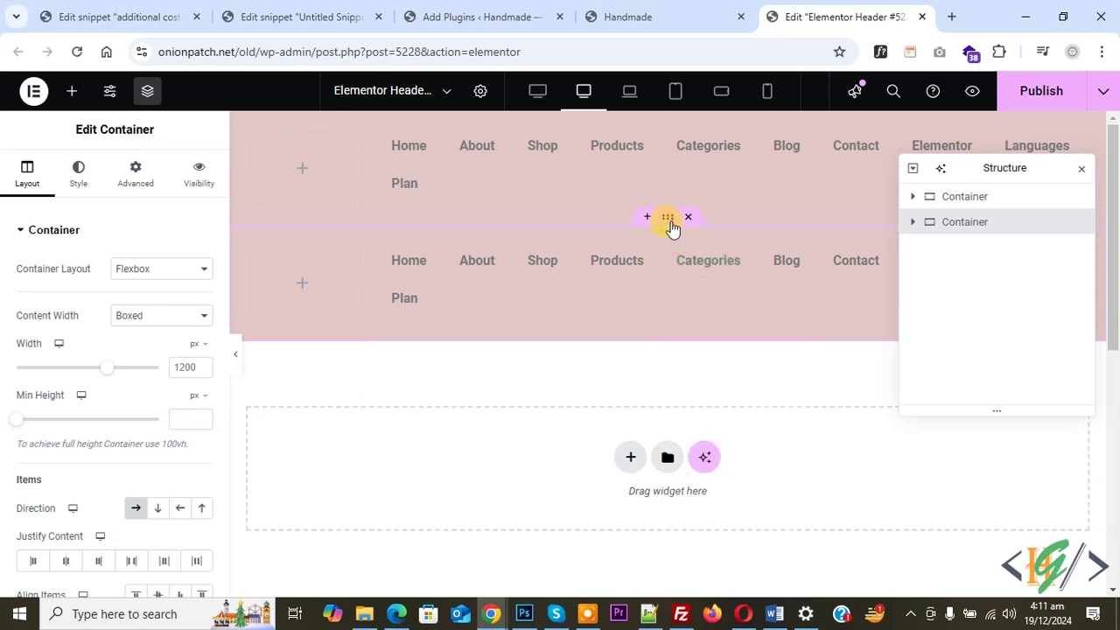
pyautogui.click(92, 182)
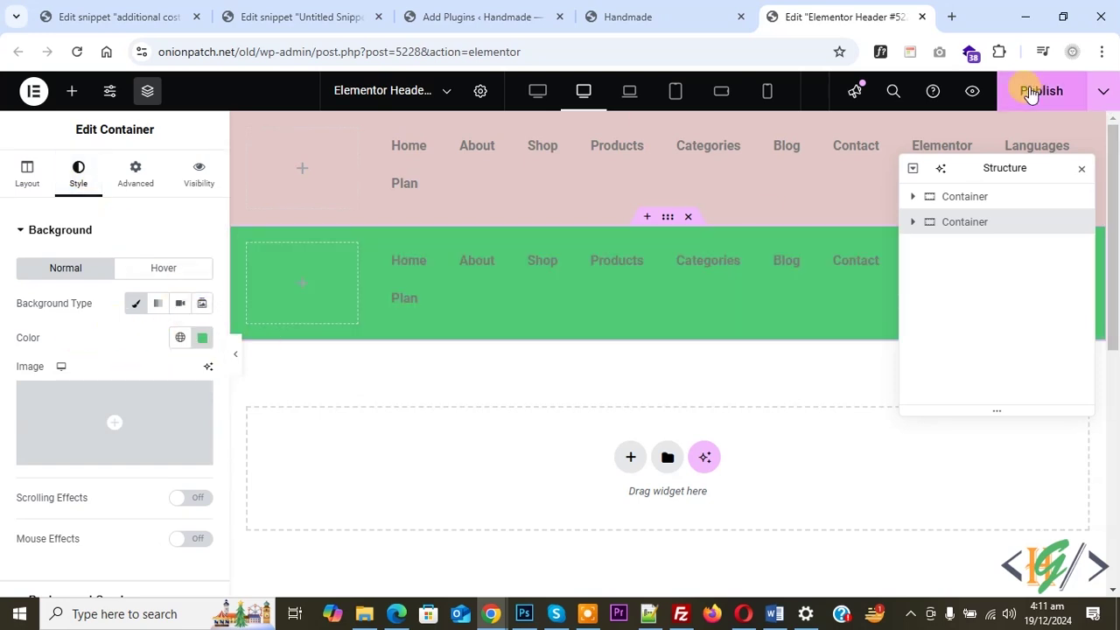
pyautogui.click(1033, 98)
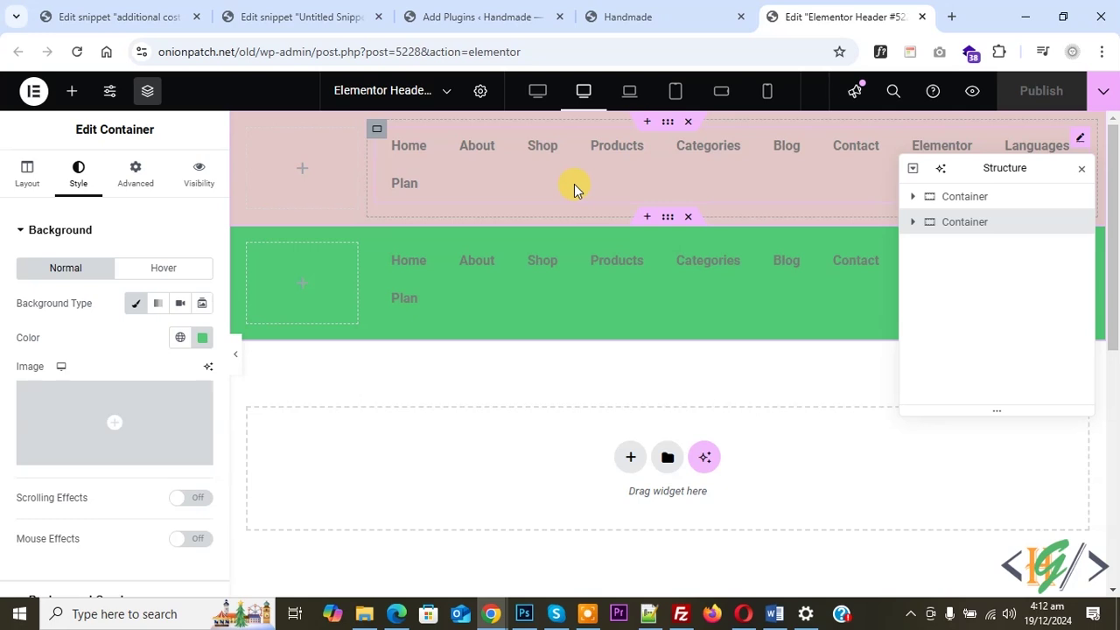
# Enable Visibility Logic on the original pink header container with the action Show and the conditions type All
pyautogui.click(668, 124)
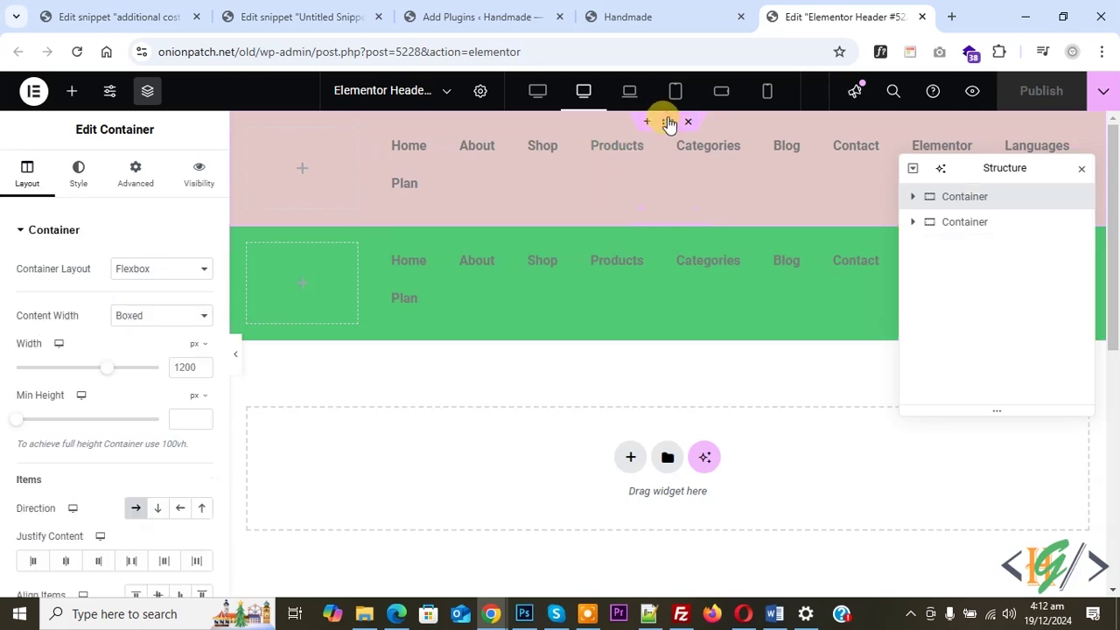
pyautogui.click(193, 186)
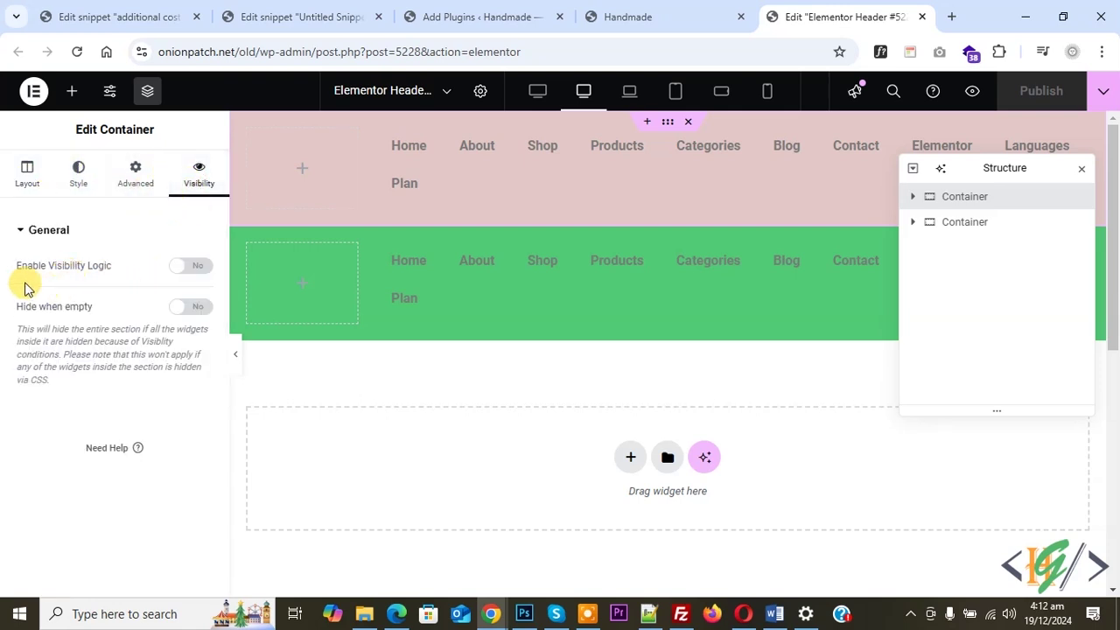
pyautogui.click(188, 267)
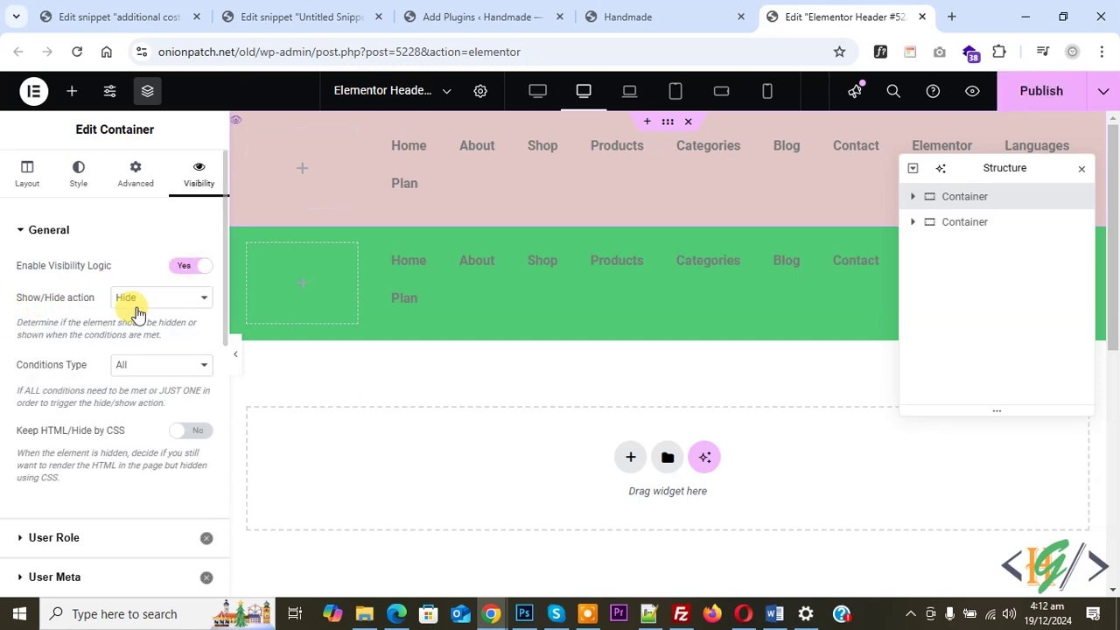
pyautogui.click(150, 302)
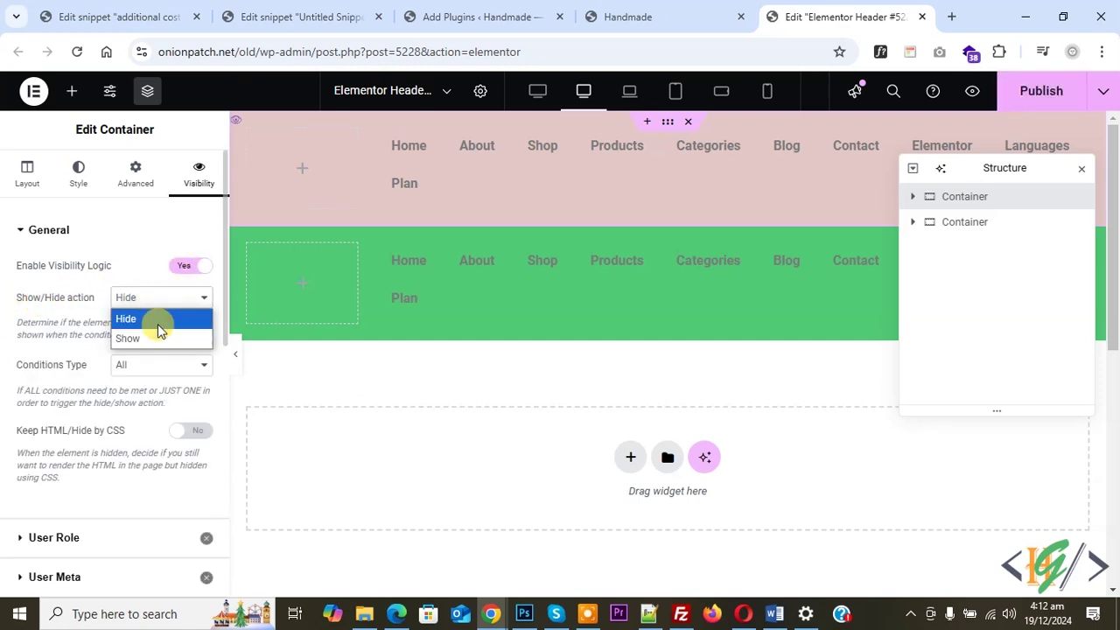
pyautogui.click(154, 338)
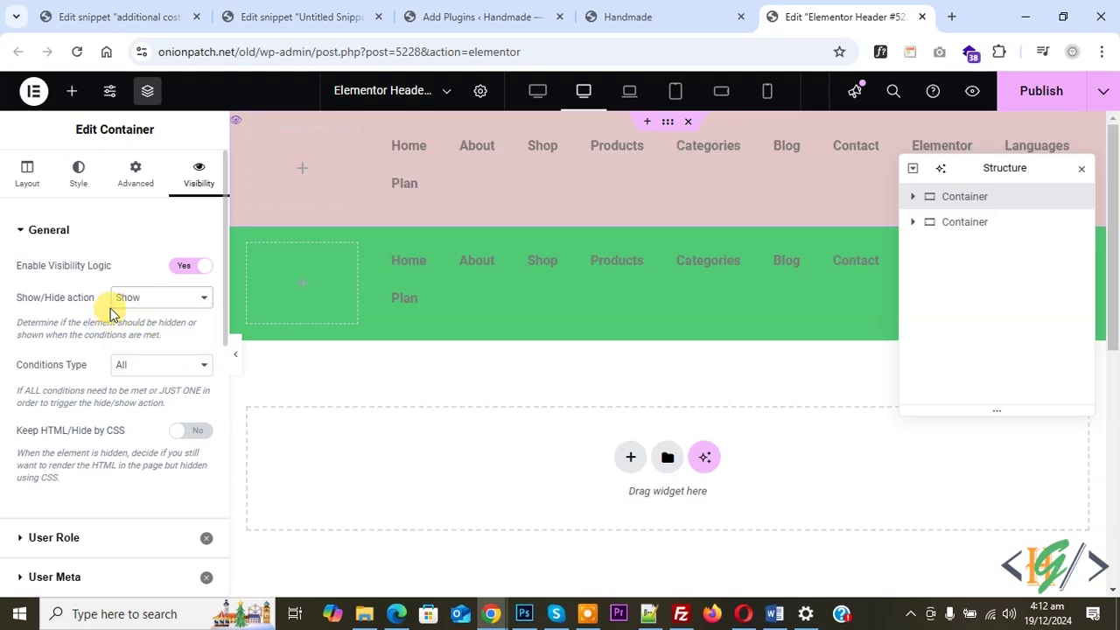
pyautogui.click(125, 360)
pyautogui.click(136, 372)
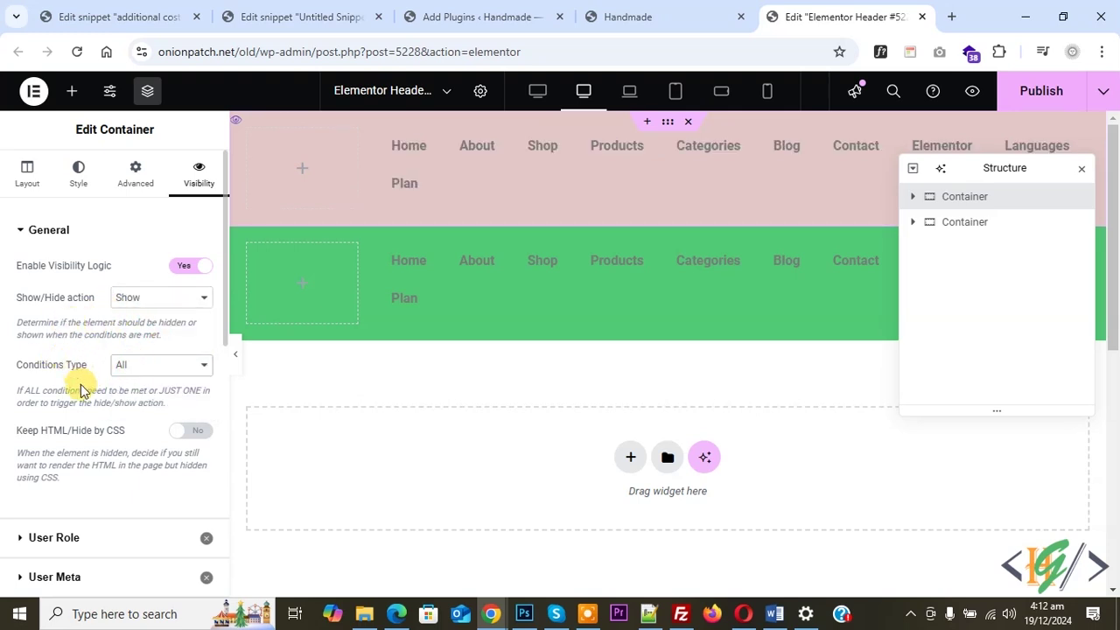
pyautogui.click(129, 368)
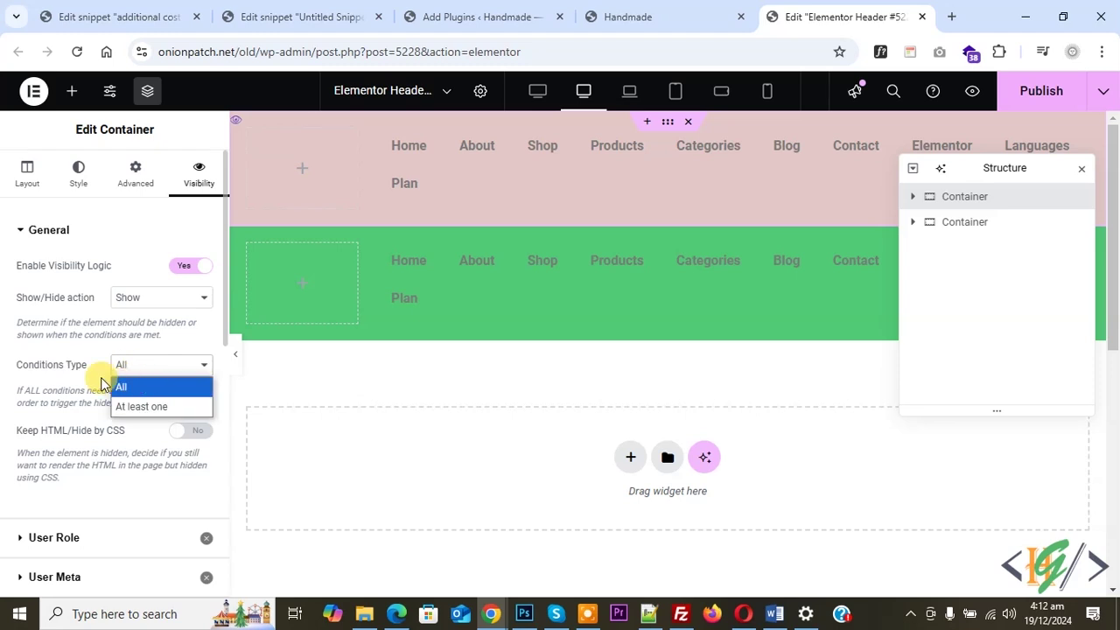
pyautogui.click(74, 365)
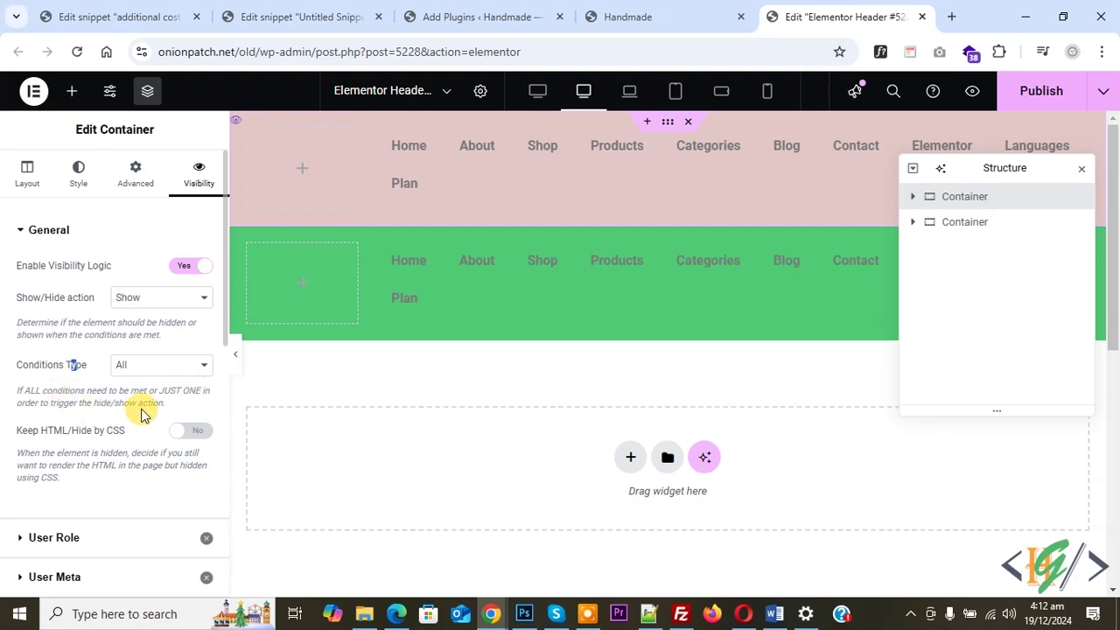
# Enable the User Role condition on the pink container and add the roles Logged in users, Administrator and Editor
pyautogui.scroll(-2, 109, 330)
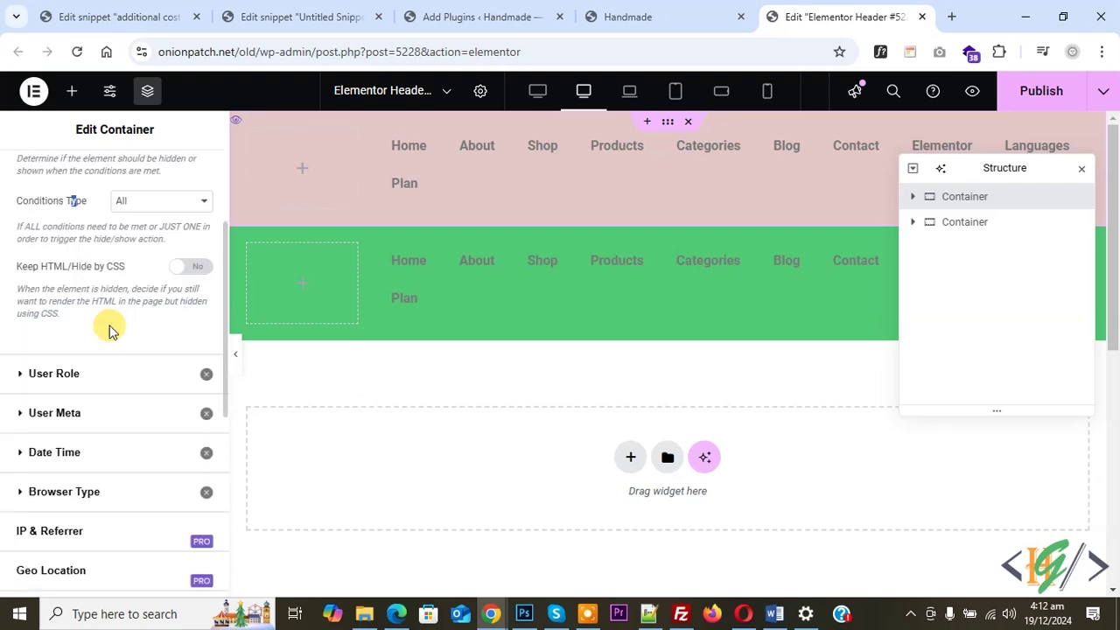
pyautogui.click(82, 371)
pyautogui.click(182, 304)
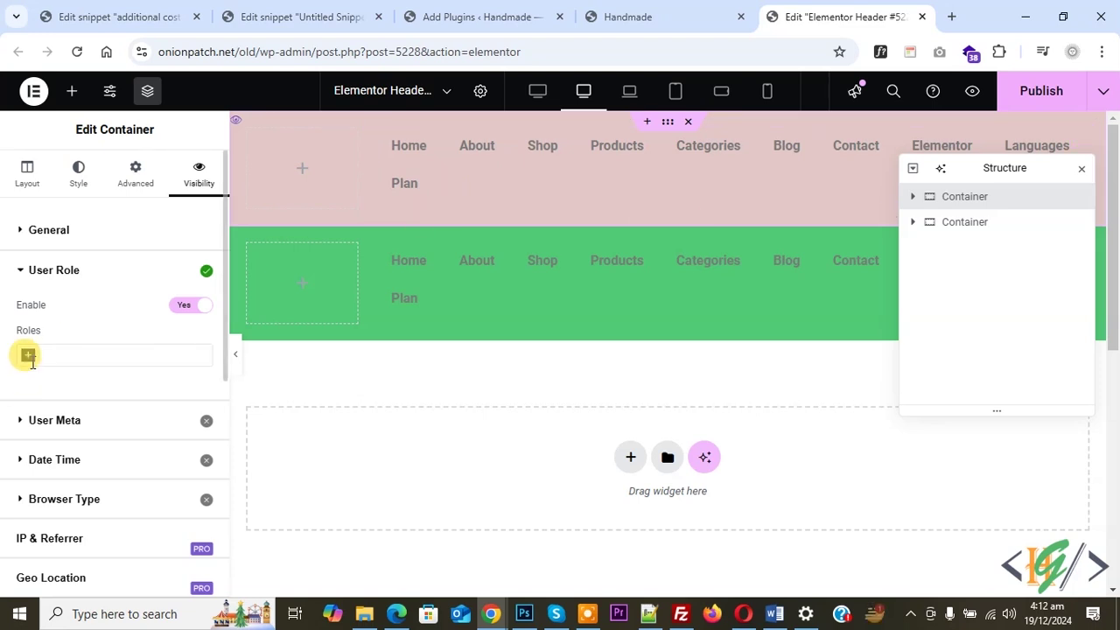
pyautogui.click(79, 356)
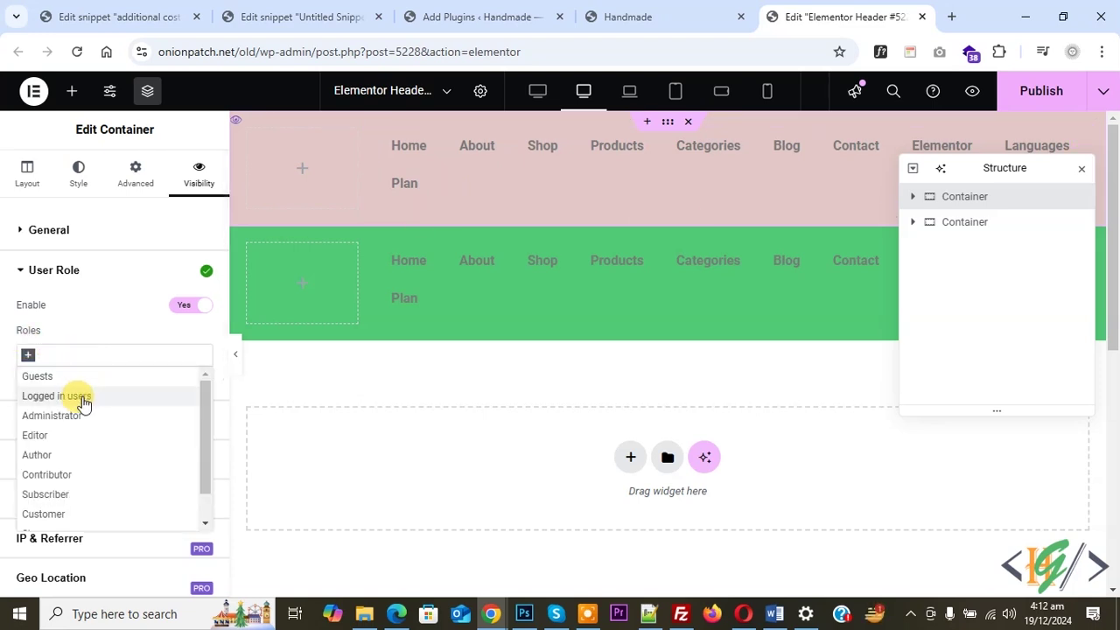
pyautogui.click(80, 396)
pyautogui.click(118, 355)
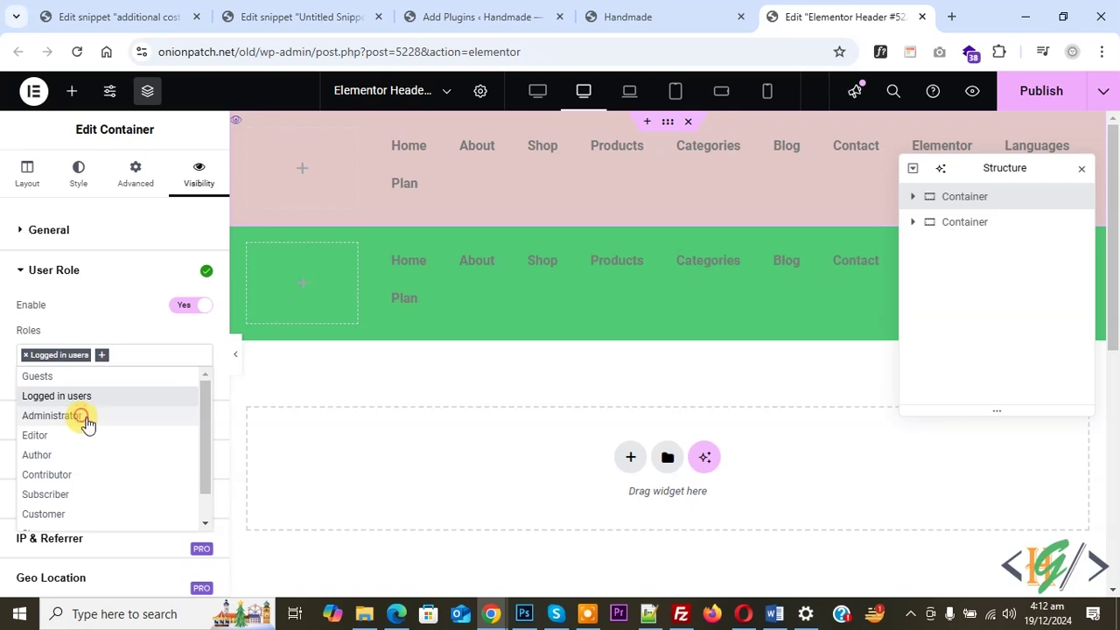
pyautogui.click(48, 417)
pyautogui.click(169, 355)
pyautogui.click(50, 433)
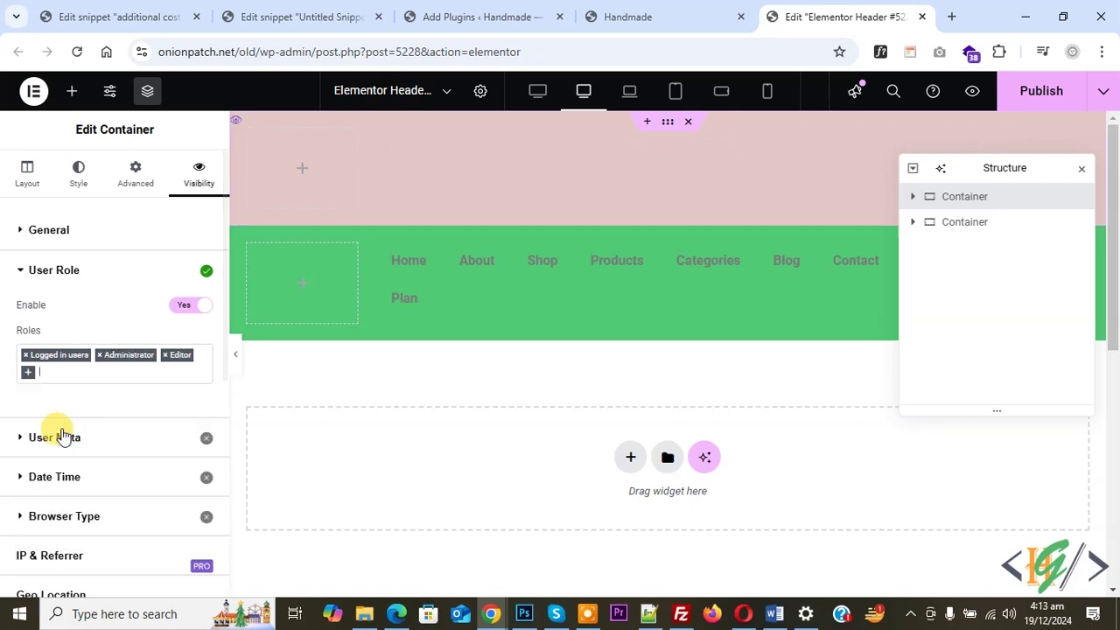
pyautogui.click(105, 358)
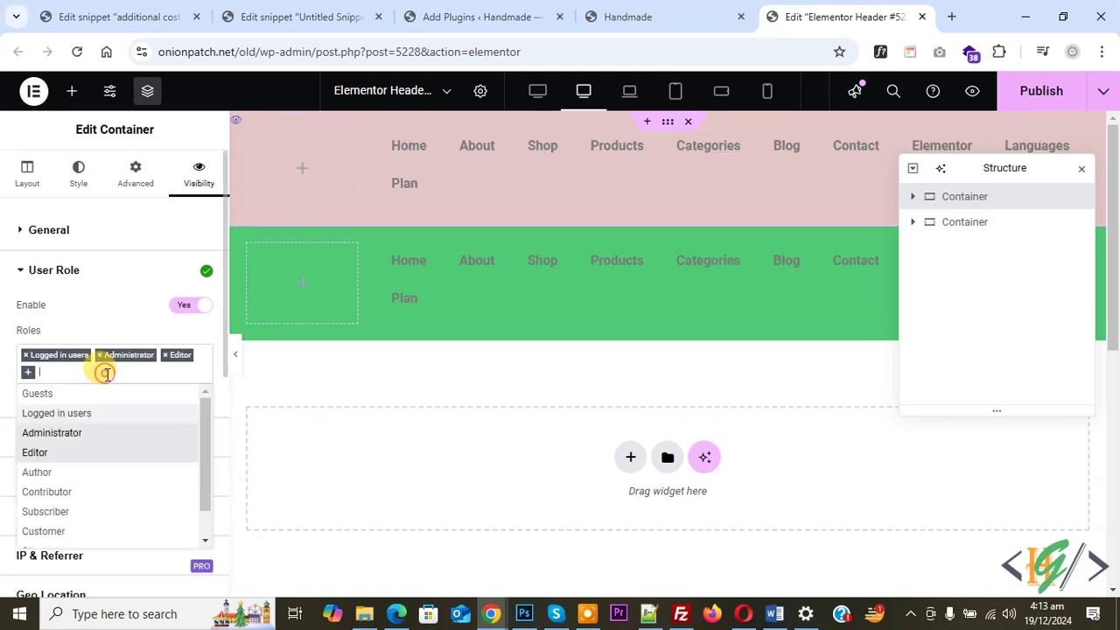
pyautogui.click(3, 393)
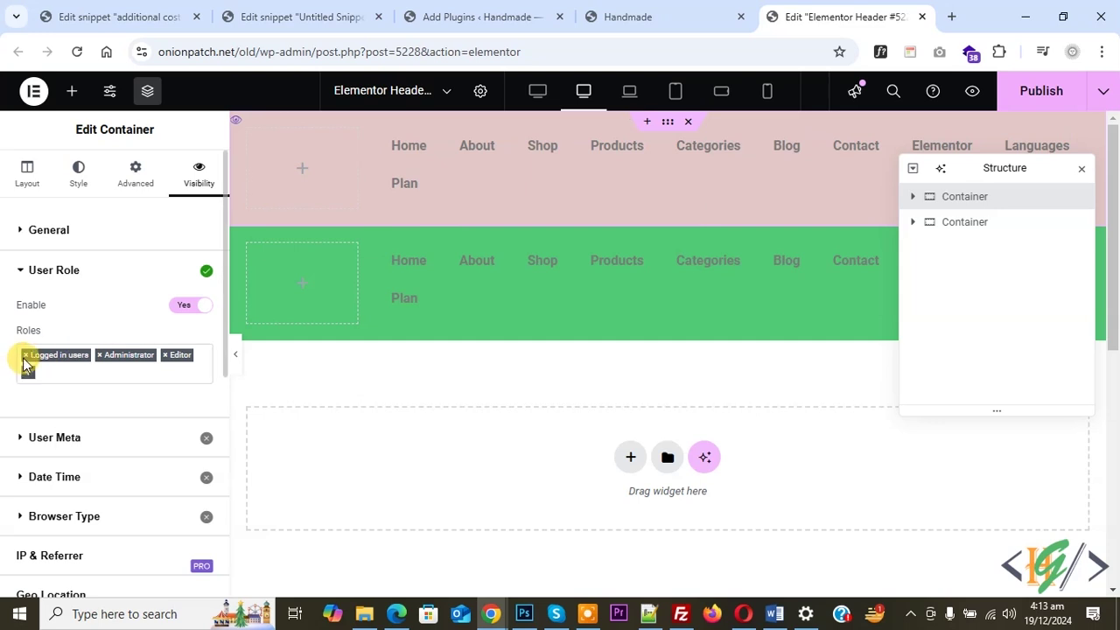
pyautogui.click(97, 375)
pyautogui.scroll(-2, 88, 472)
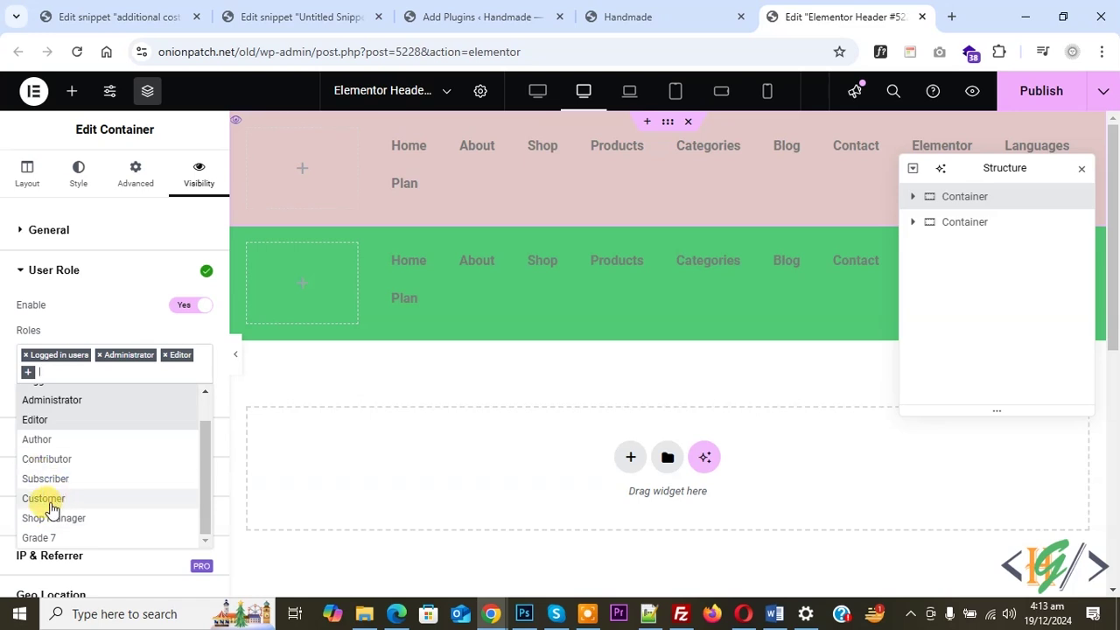
pyautogui.click(3, 362)
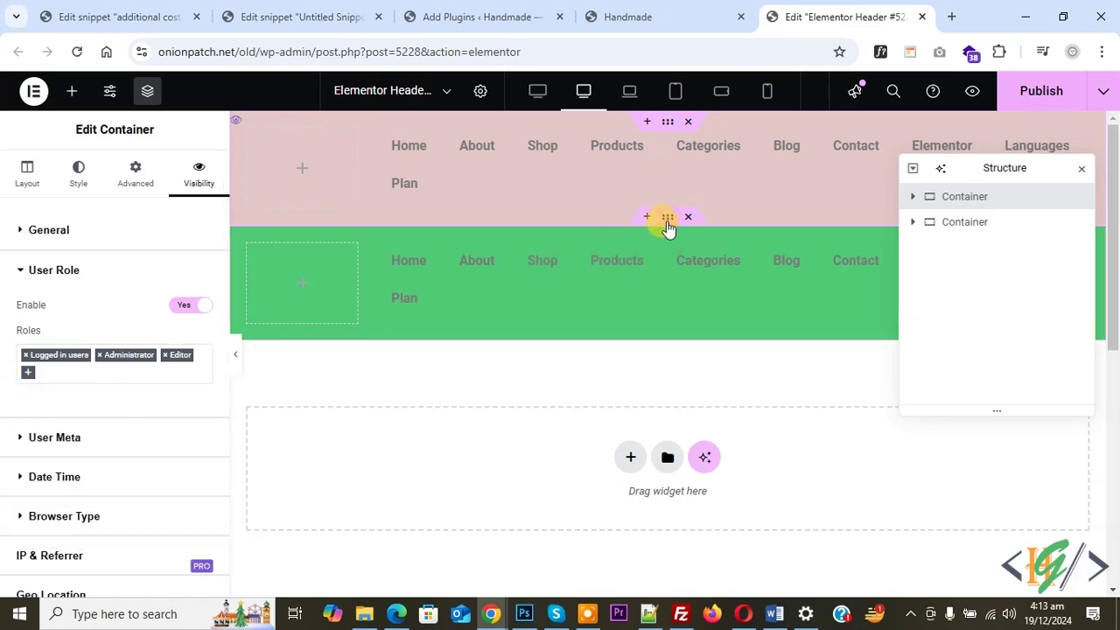
# Enable Visibility Logic on the green header container with the action Hide
pyautogui.click(668, 225)
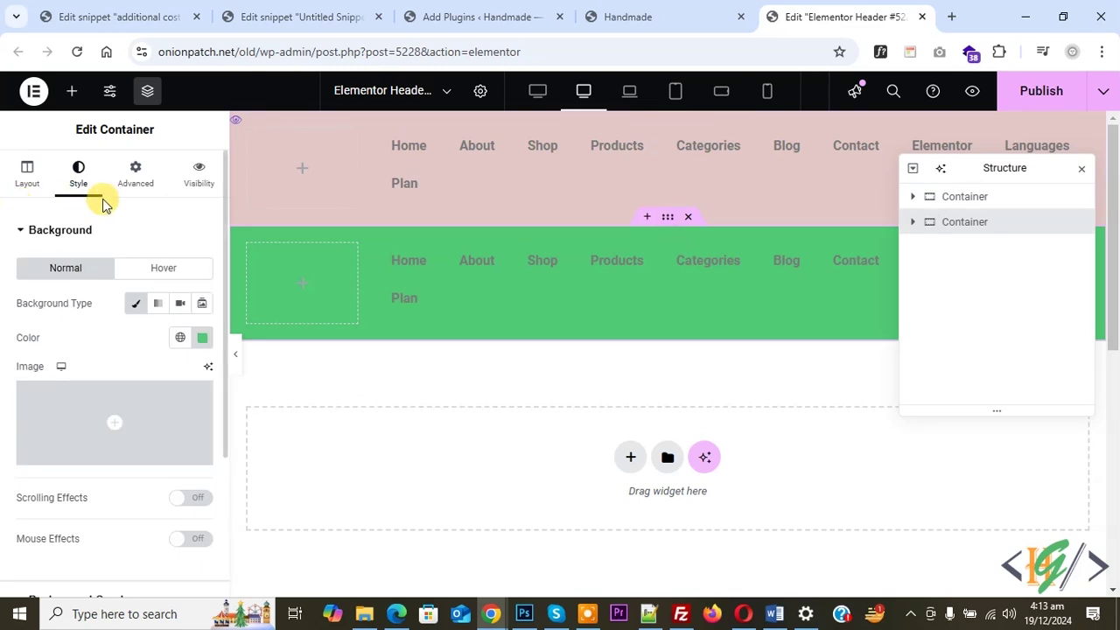
pyautogui.click(201, 185)
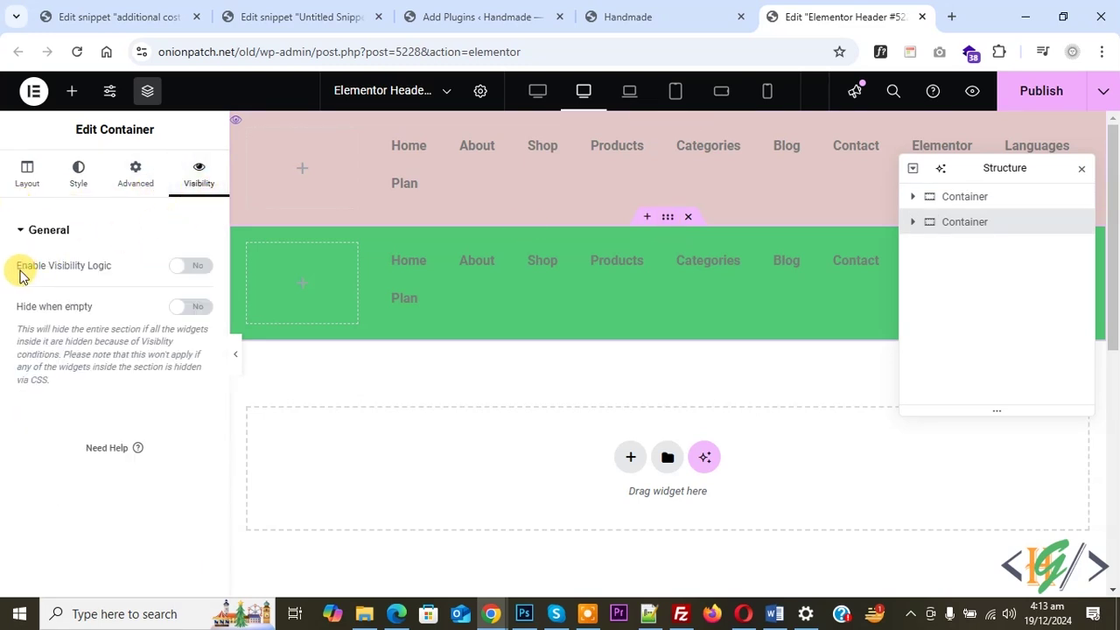
pyautogui.click(192, 266)
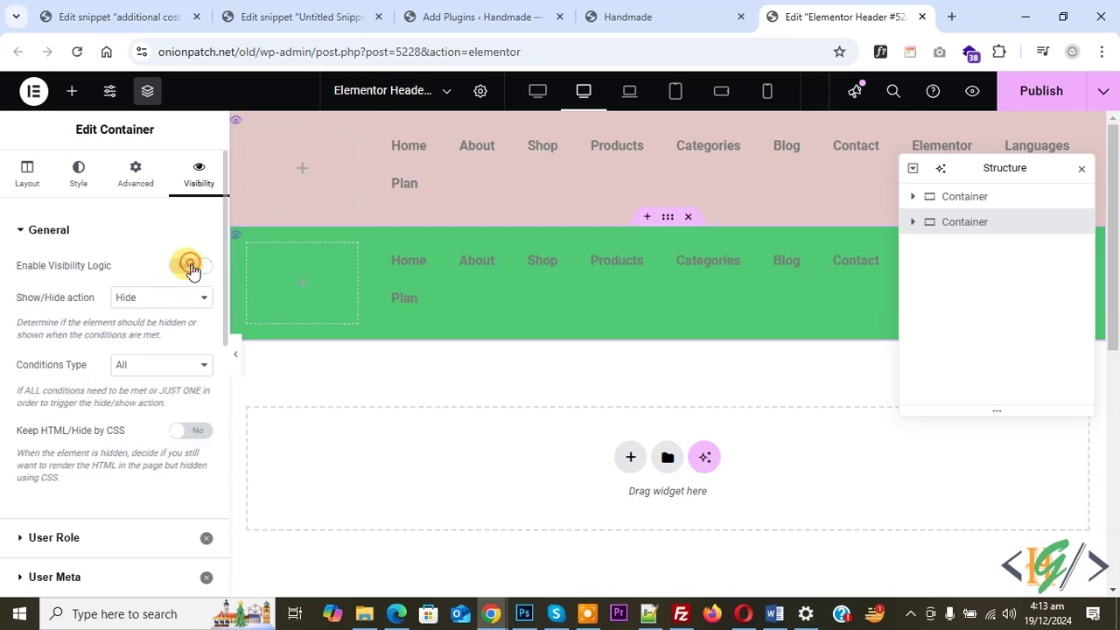
pyautogui.click(118, 307)
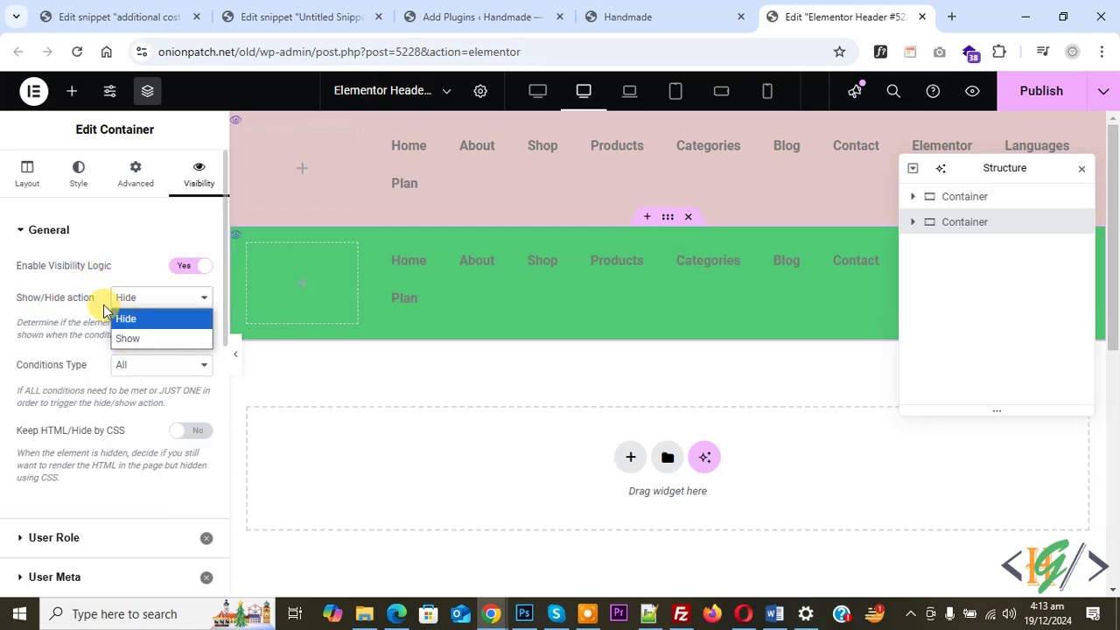
pyautogui.click(148, 320)
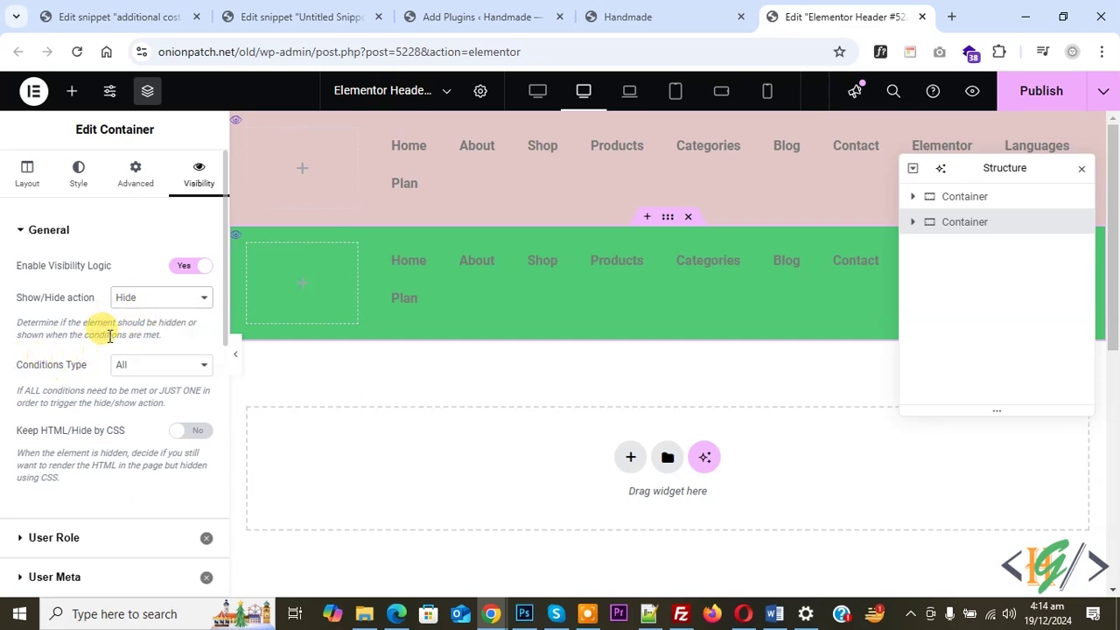
# Enable the User Role condition on the green header container and add the roles Logged in users, Administrator and Editor
pyautogui.scroll(-2, 103, 328)
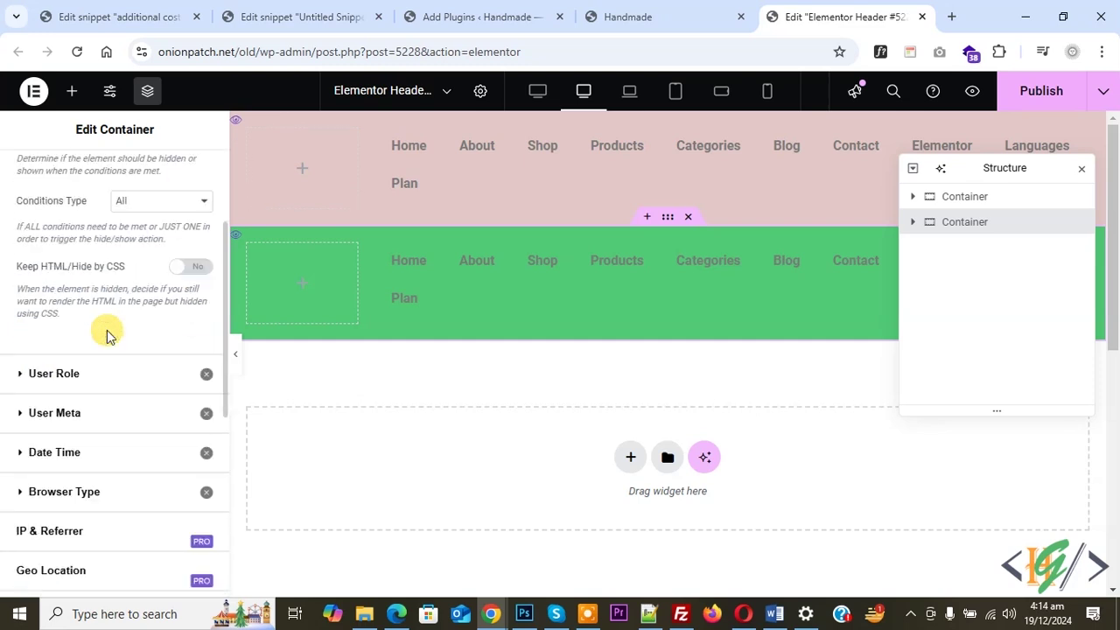
pyautogui.click(66, 376)
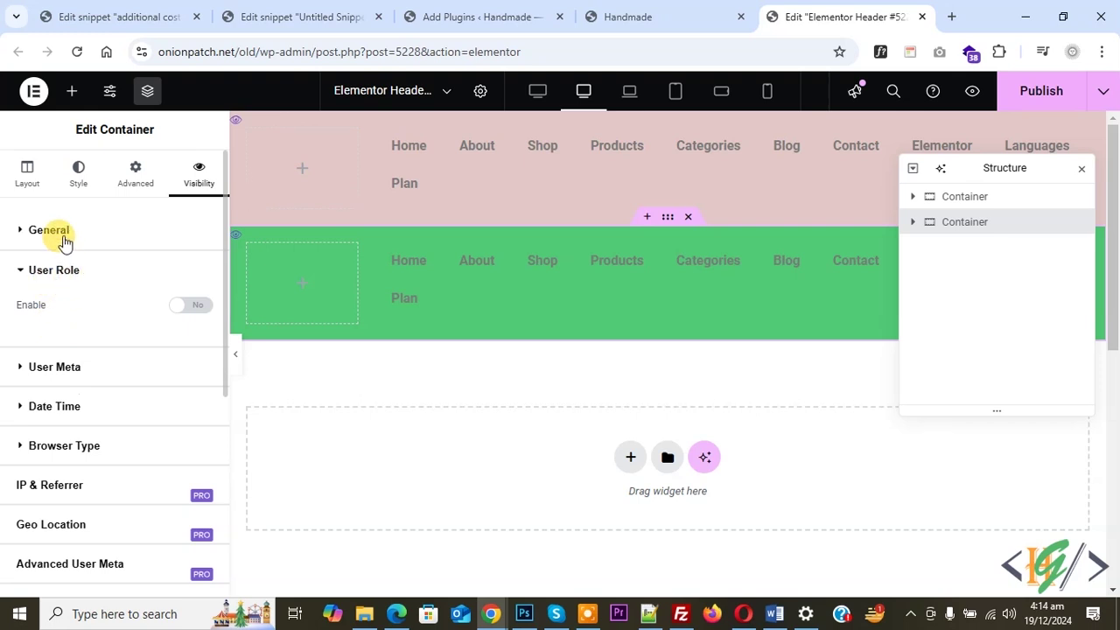
pyautogui.click(185, 312)
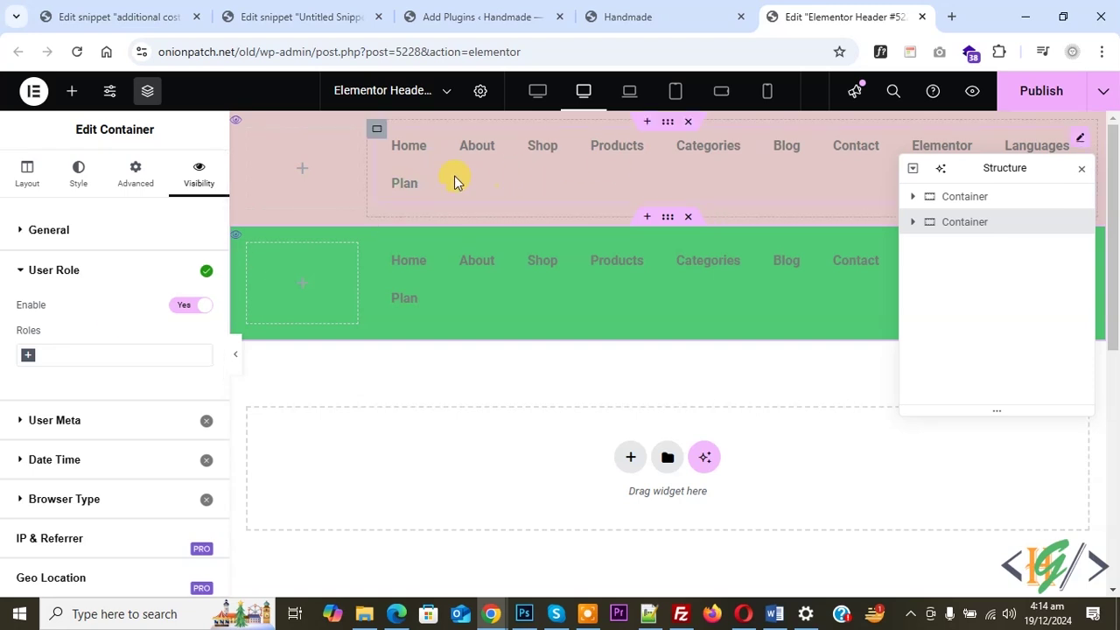
pyautogui.click(100, 351)
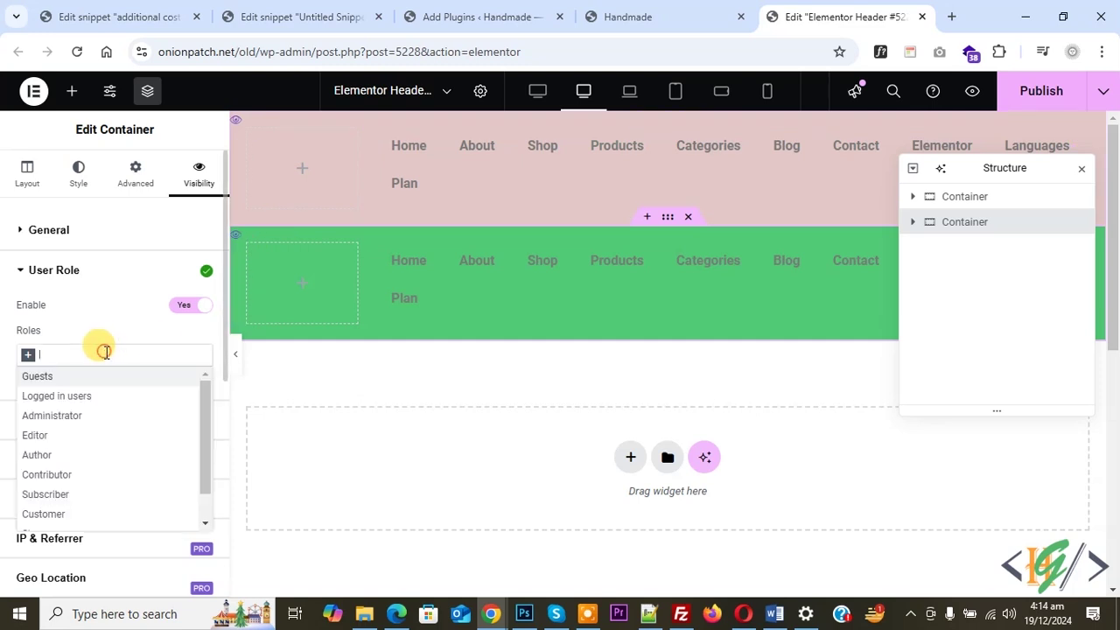
pyautogui.click(65, 397)
pyautogui.click(155, 350)
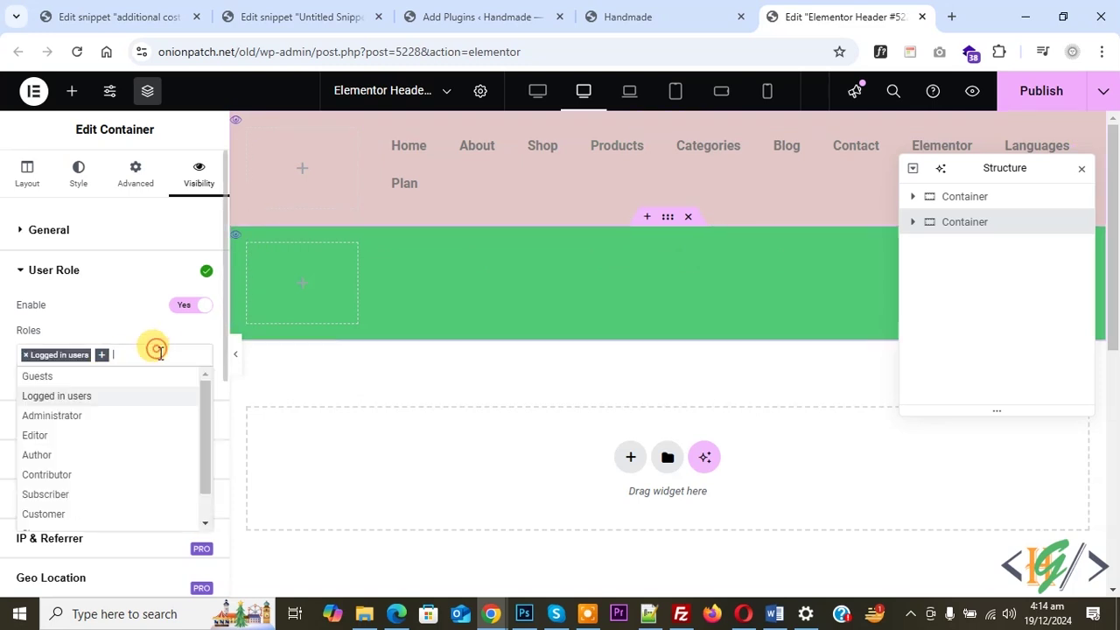
pyautogui.click(57, 417)
pyautogui.click(178, 355)
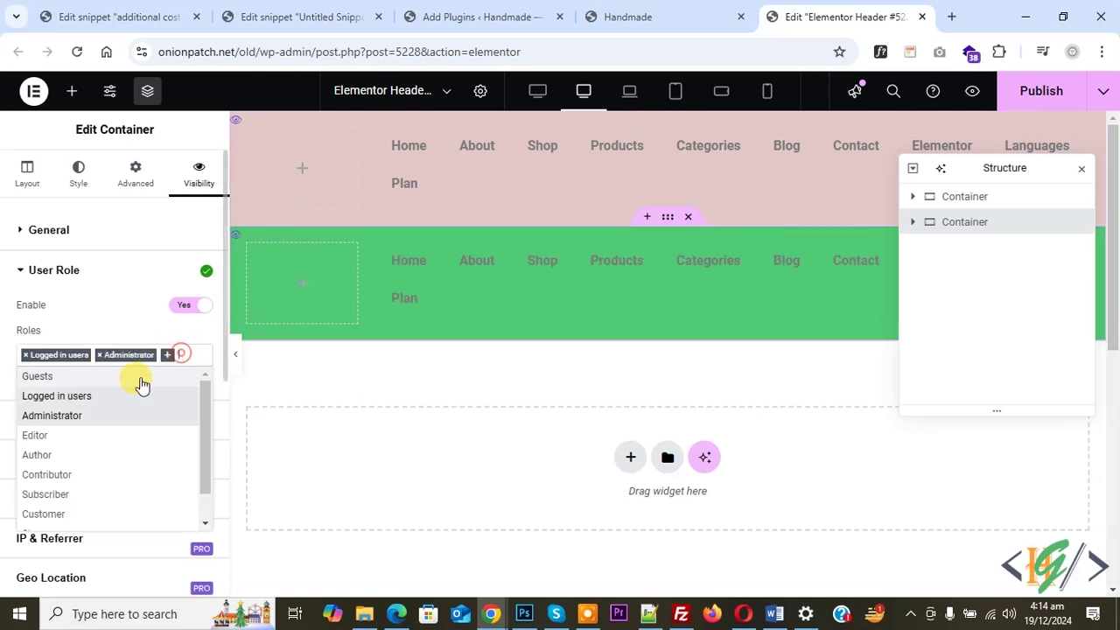
pyautogui.click(46, 435)
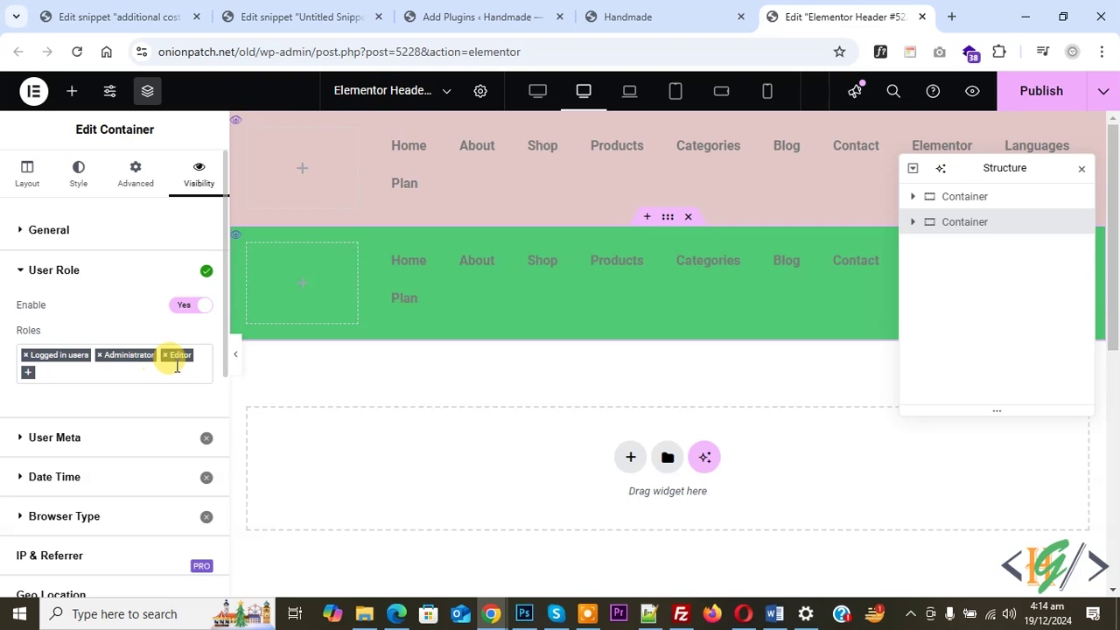
pyautogui.click(91, 367)
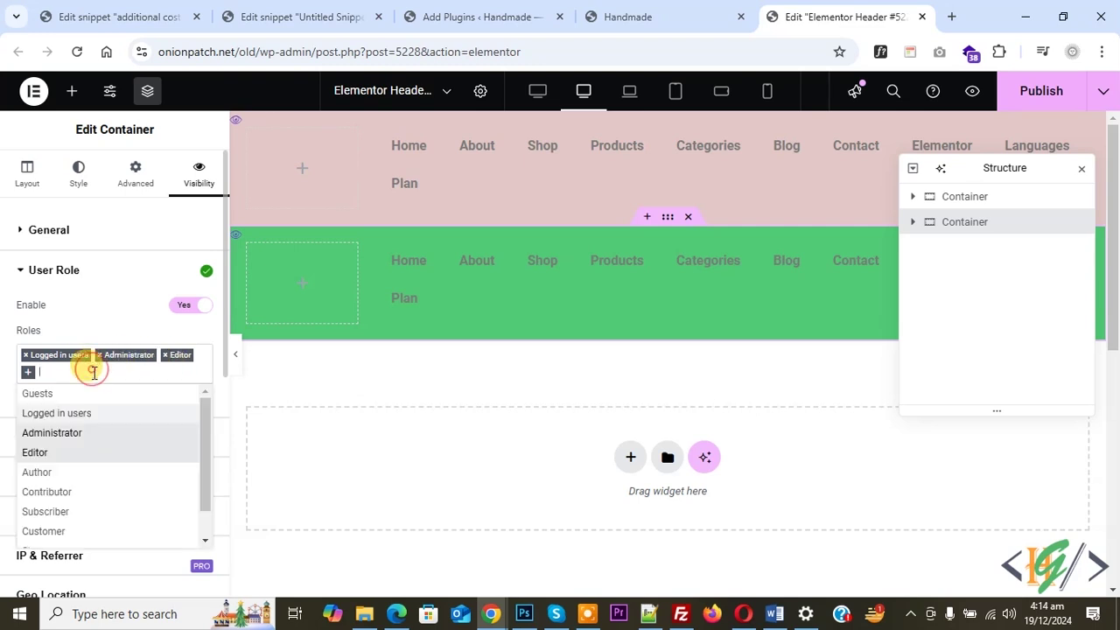
pyautogui.scroll(-1, 52, 481)
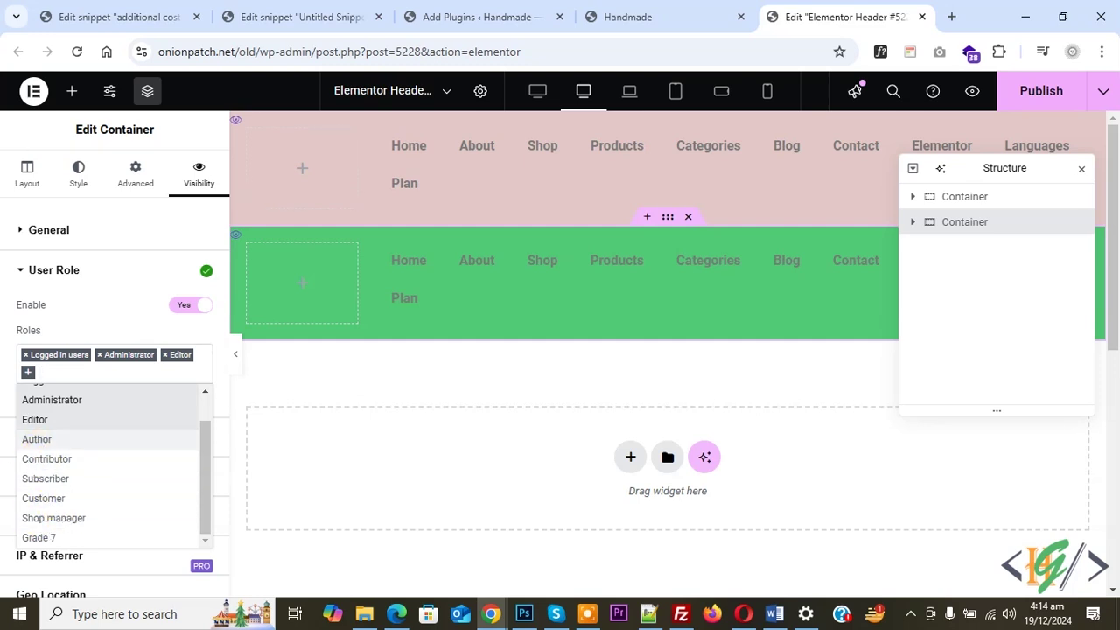
pyautogui.click(2, 394)
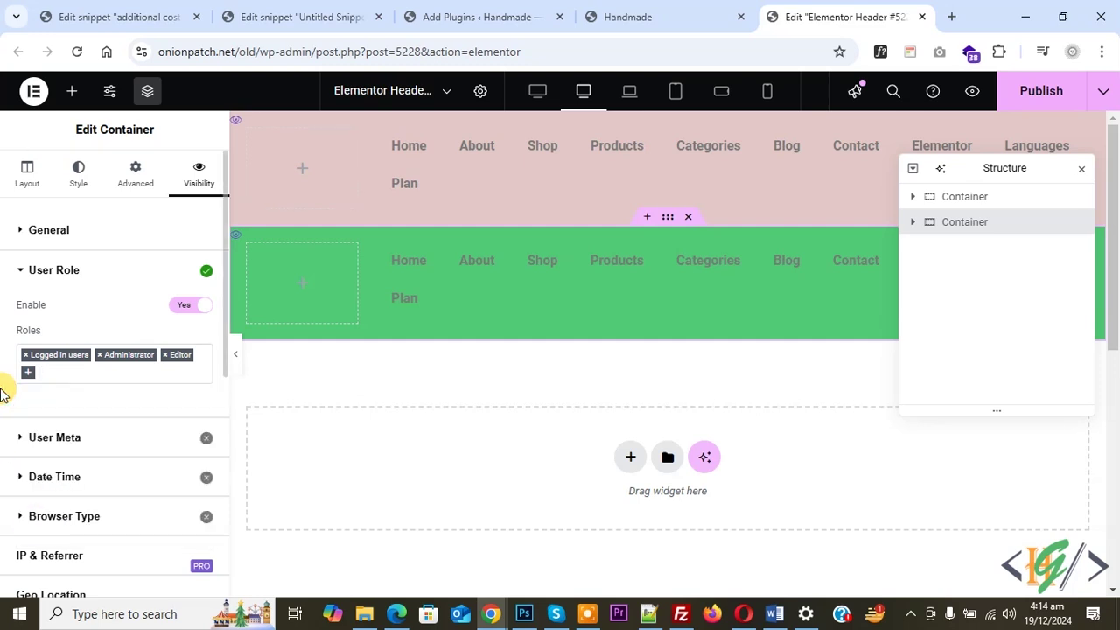
# Publish the header and reload the Handmade homepage as the logged-in user to check which header is displayed
pyautogui.click(1037, 91)
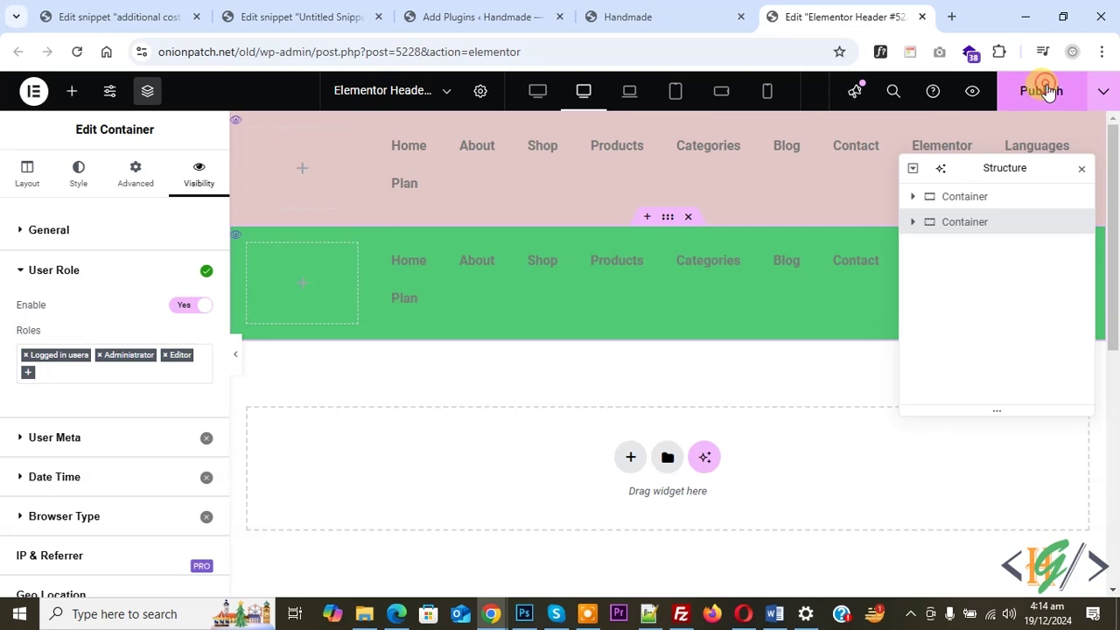
pyautogui.click(637, 17)
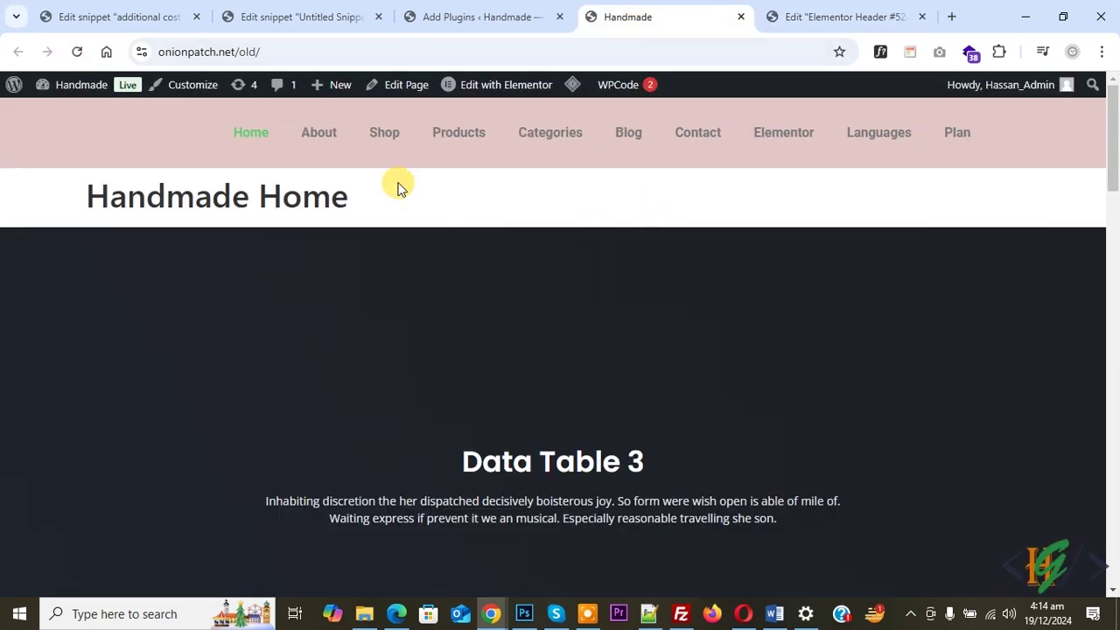
pyautogui.click(75, 58)
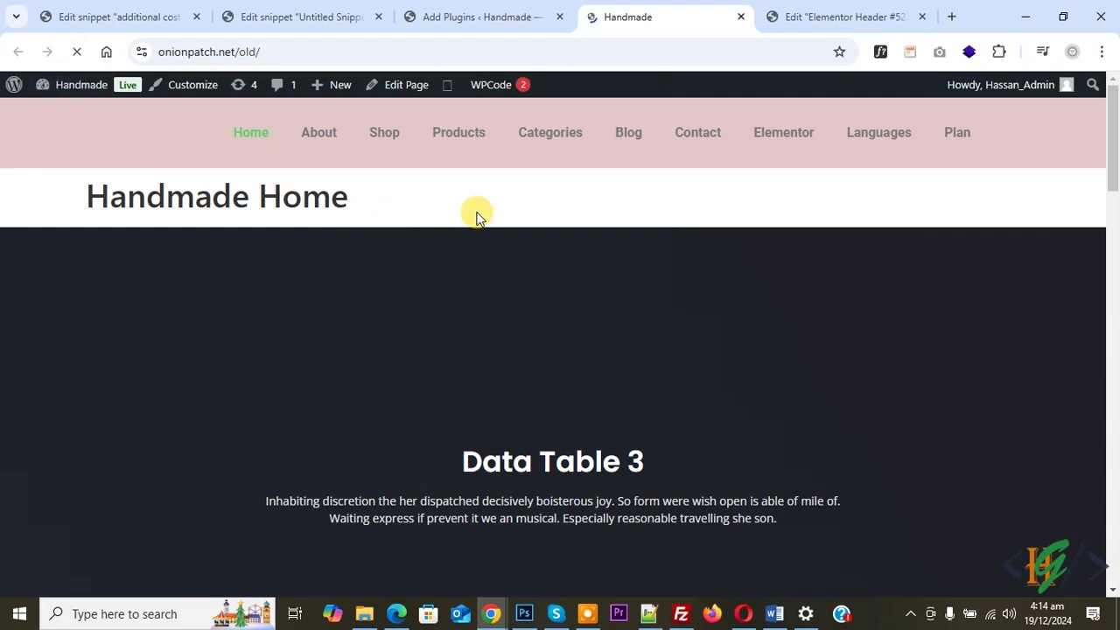
pyautogui.moveTo(570, 149)
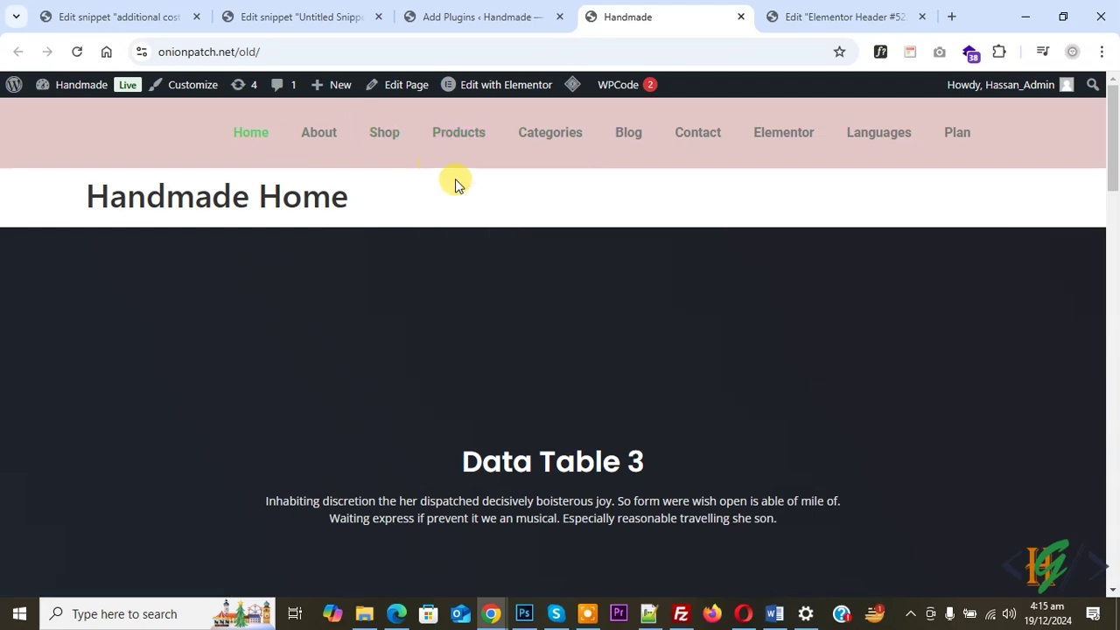
# Open the site address onionpatch.net/old/ in a new Incognito window to view the homepage as a logged-out visitor
pyautogui.click(396, 52)
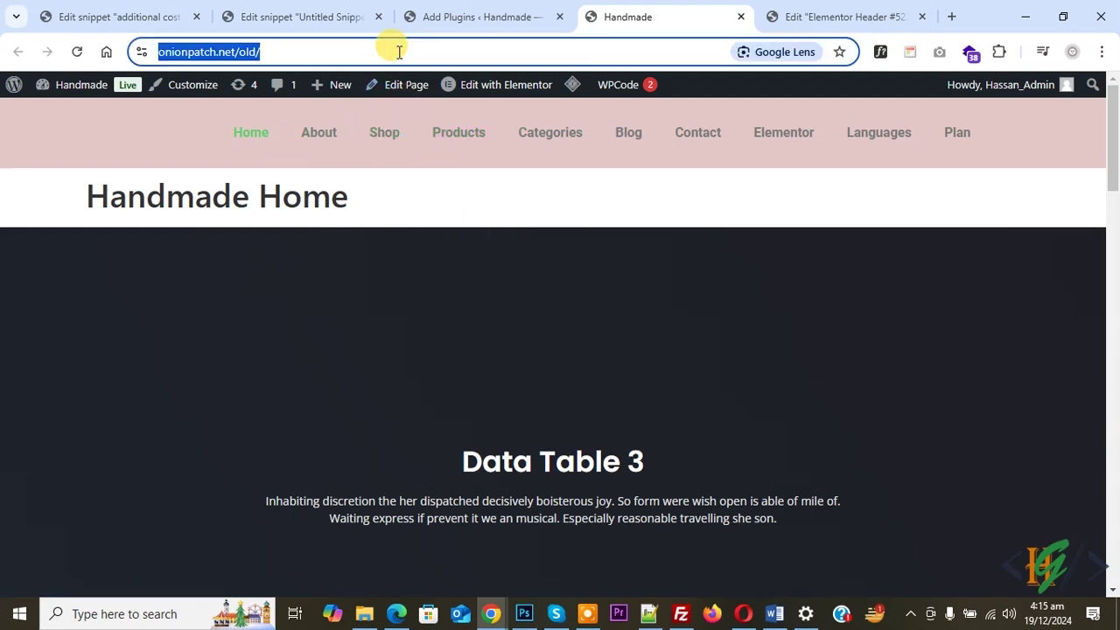
pyautogui.hotkey('ctrl', 'c')
pyautogui.hotkey('ctrl', 'shift', 'n')
pyautogui.hotkey('ctrl', 'v')
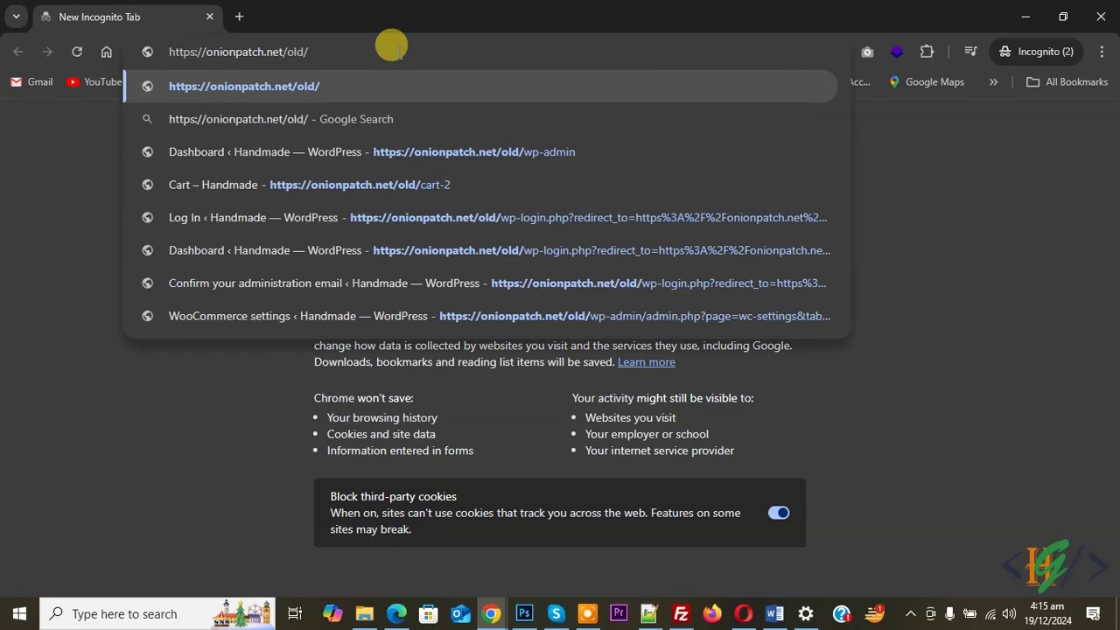
pyautogui.press('Return')
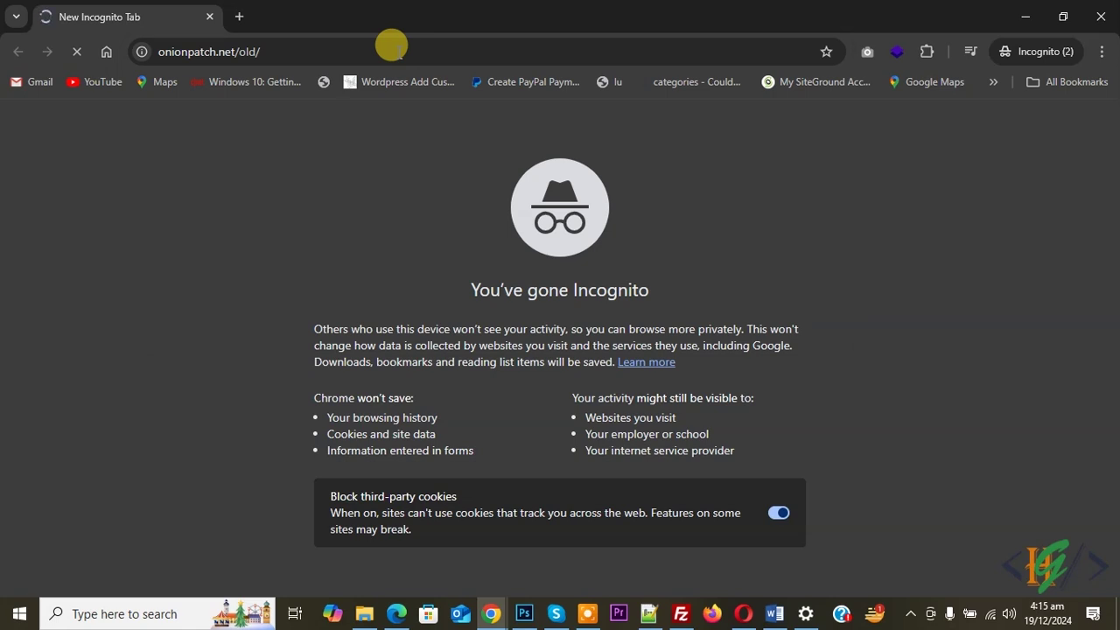